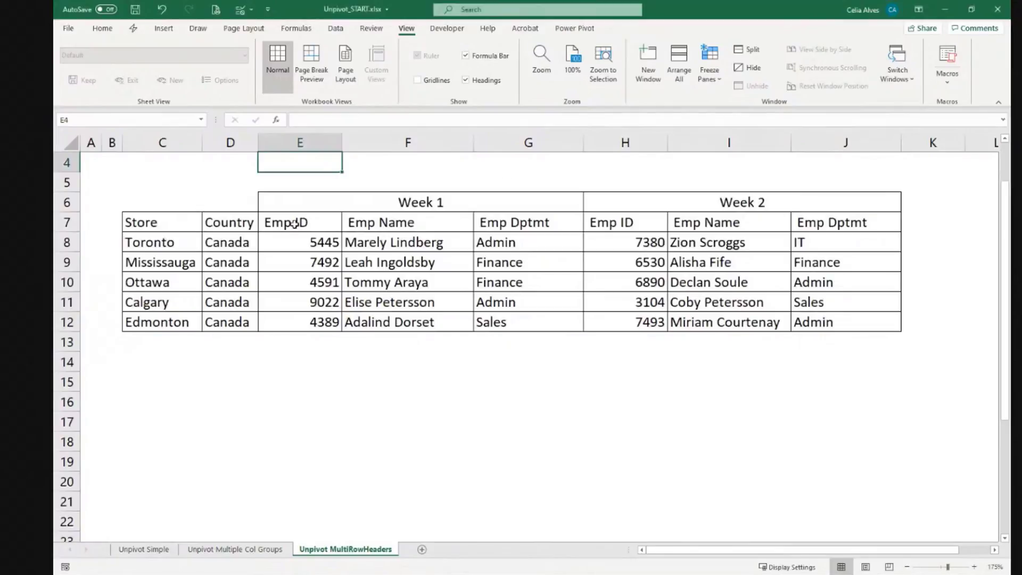
- Examine the two-row header layout, with merged Week 1 and Week 2 headings above the employee columns, in the store table
left_click_drag(295, 225, 535, 223)
left_click(326, 202)
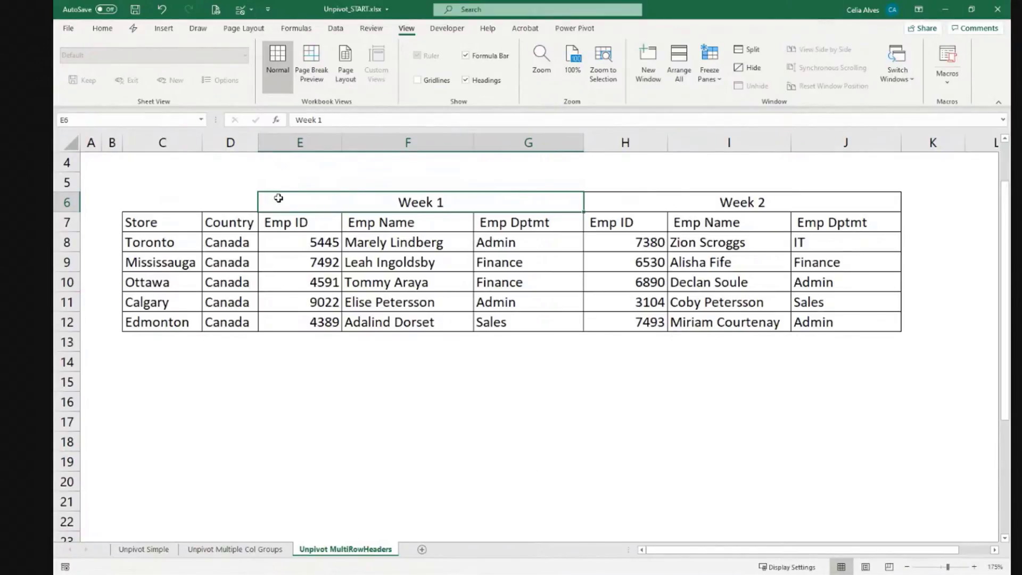
left_click(141, 179)
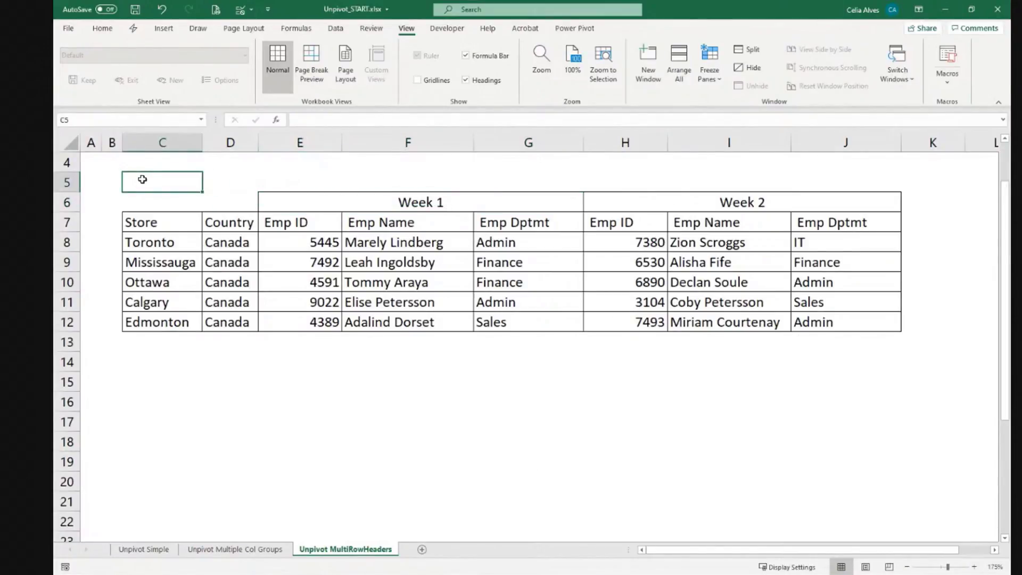
left_click(225, 184)
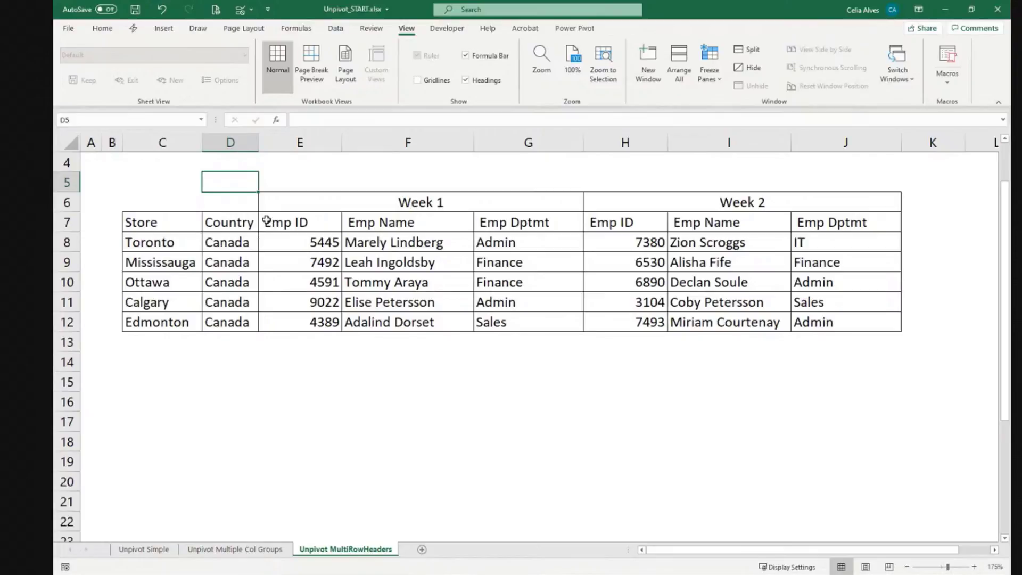
left_click(438, 377)
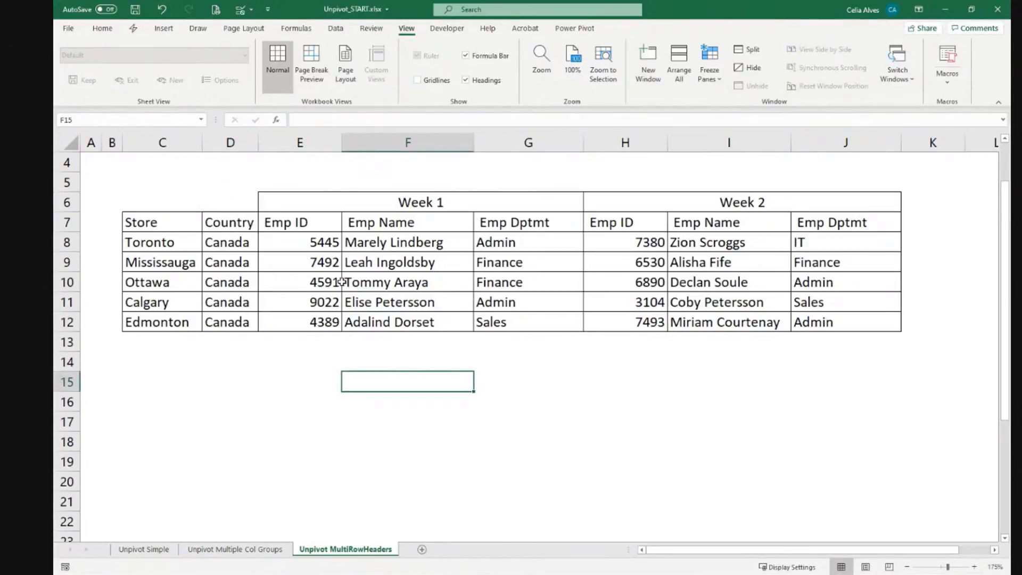
left_click(143, 201)
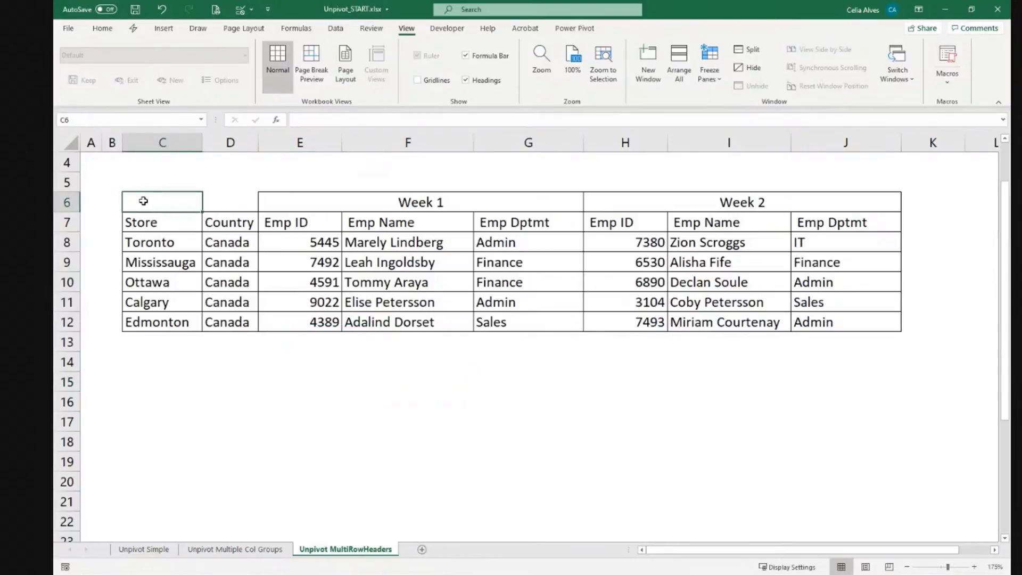
left_click_drag(143, 200, 772, 312)
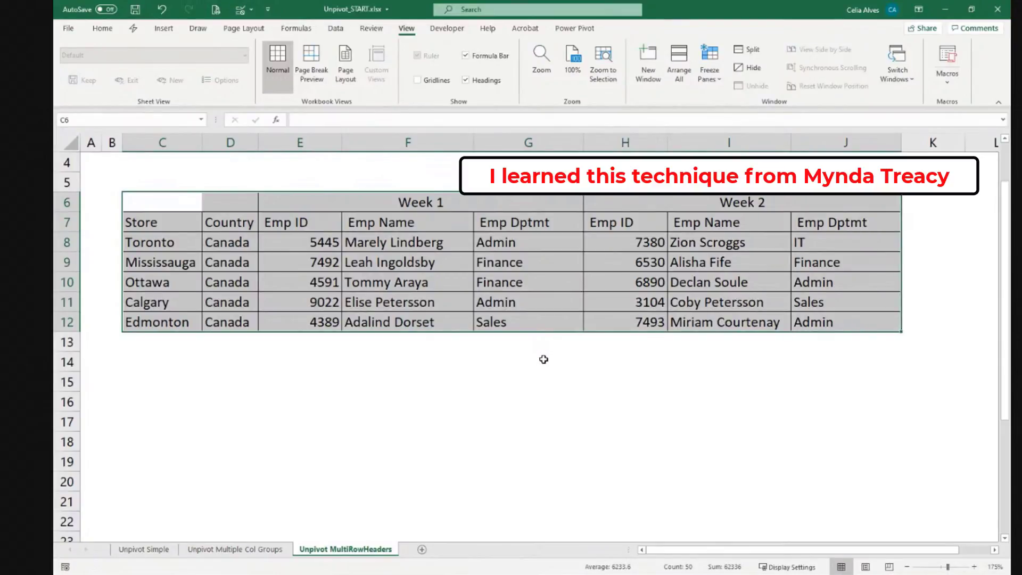
scroll(543, 356, "down", 1, "ctrl")
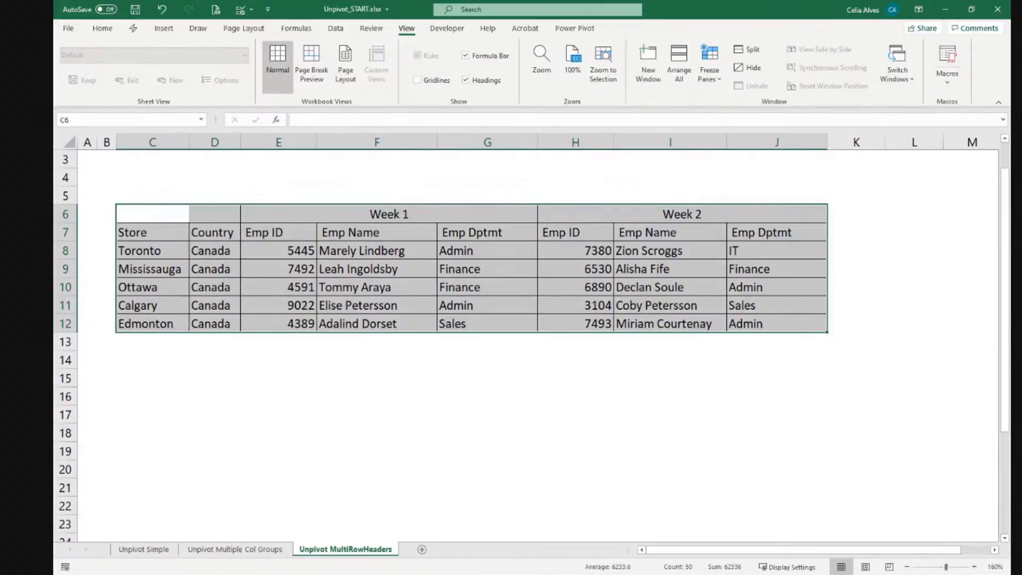
left_click(175, 266)
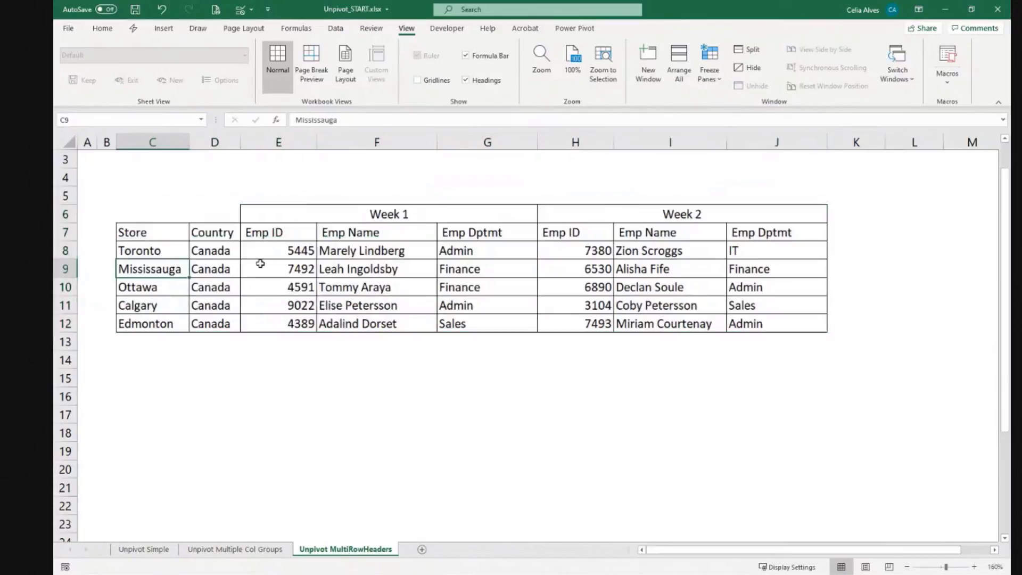
left_click(349, 288)
left_click(401, 215)
- Load the range C6:J12 into Power Query as a table without headers and maximize the editor window
left_click_drag(160, 214, 733, 326)
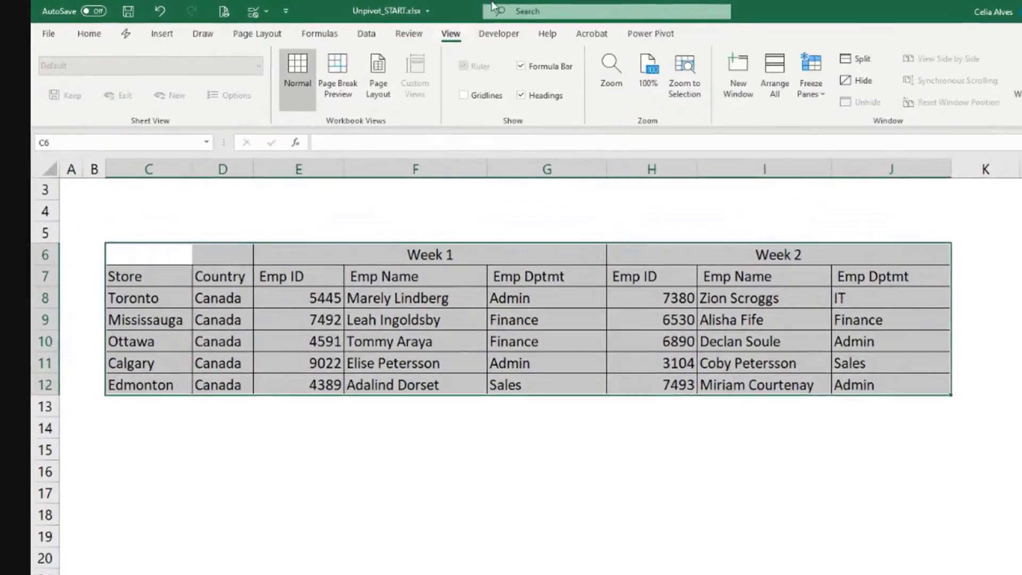
left_click(367, 33)
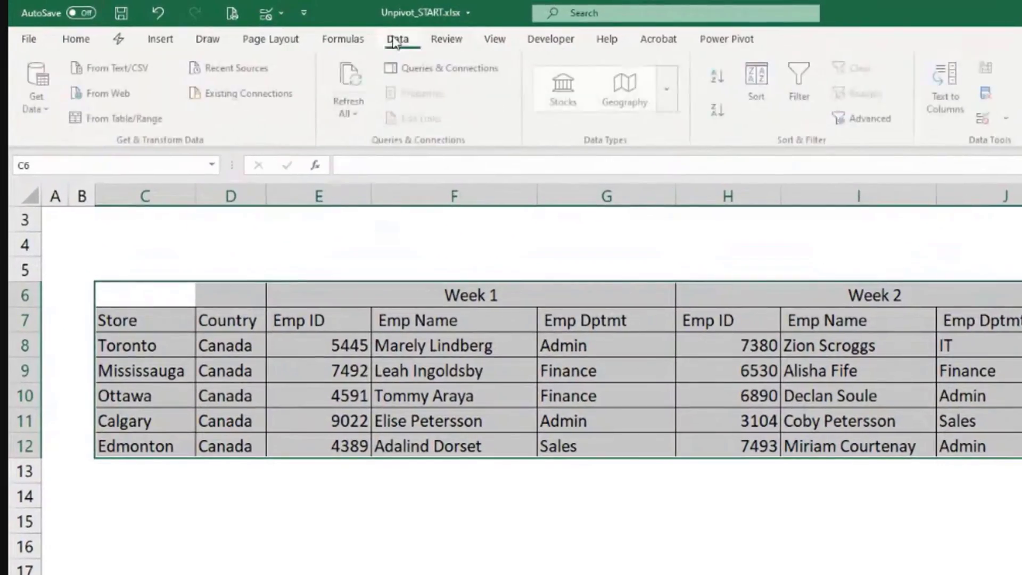
left_click(106, 122)
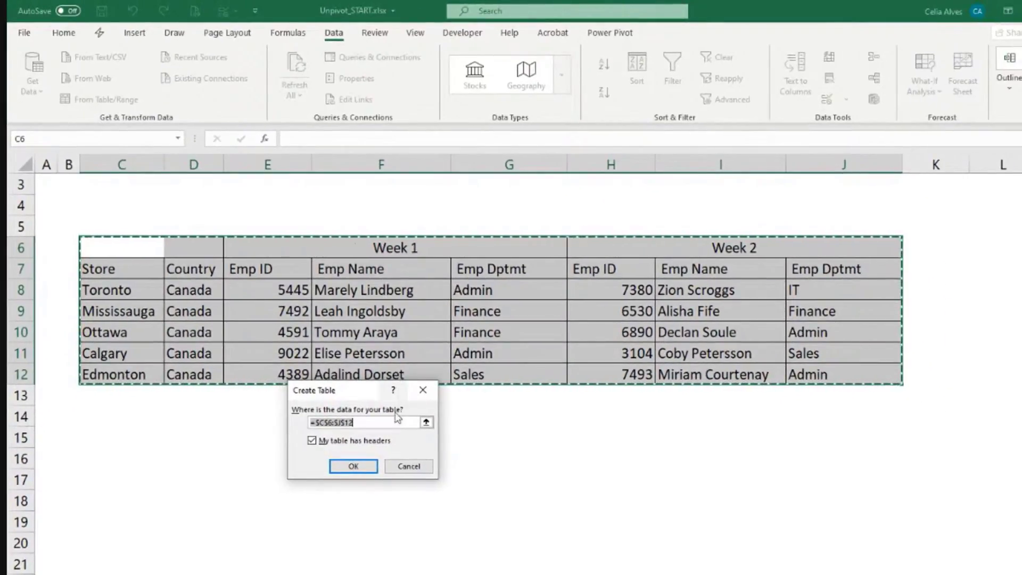
left_click(313, 441)
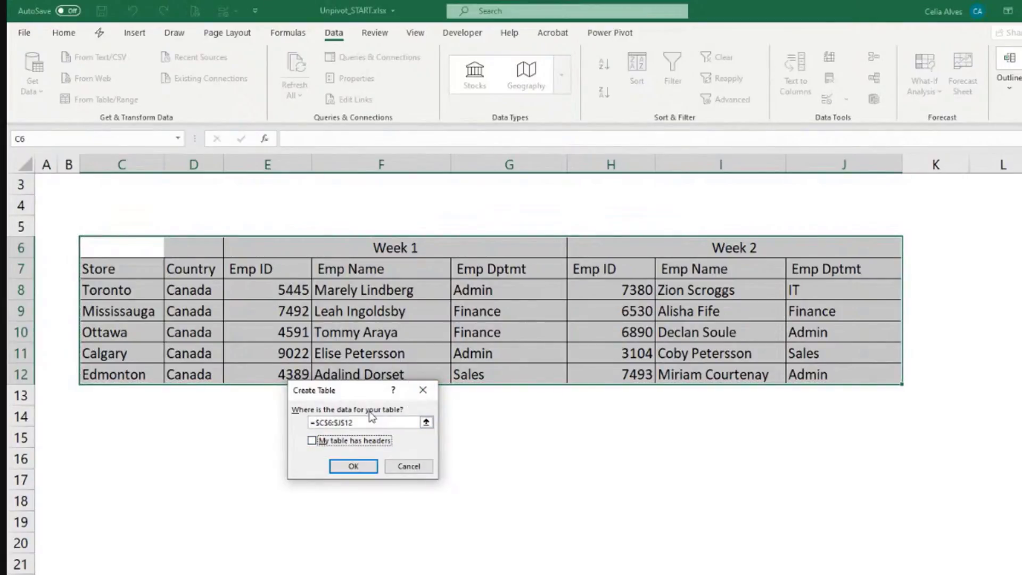
left_click(341, 466)
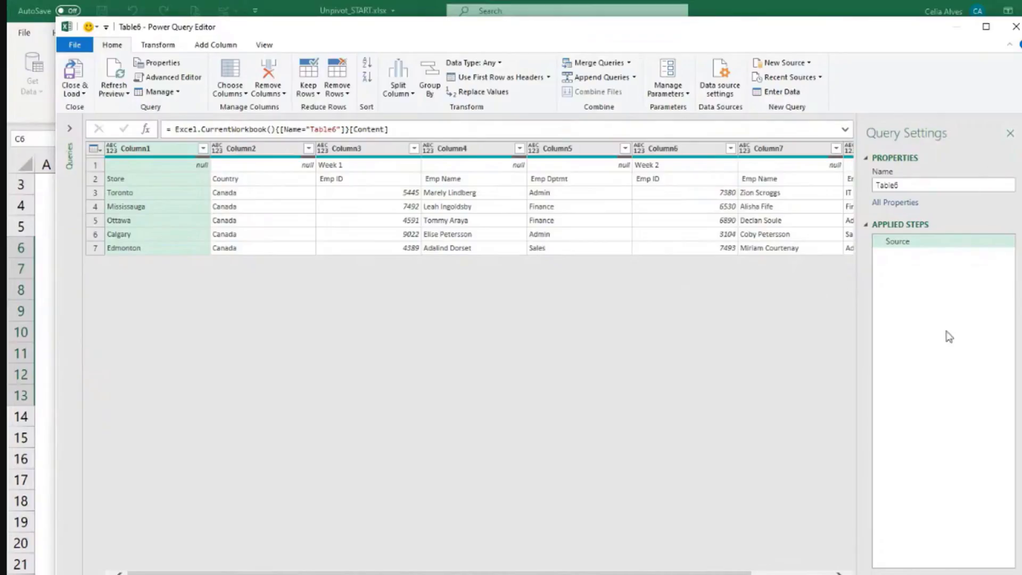
left_click(986, 27)
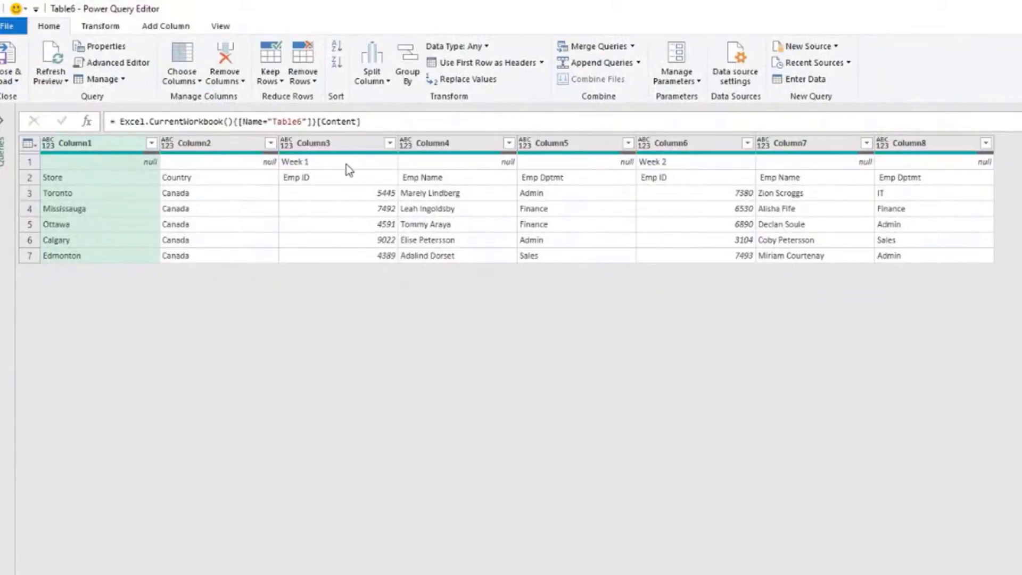
- Check the Week 1 header cells in the first row and transpose the whole query table
left_click(318, 164)
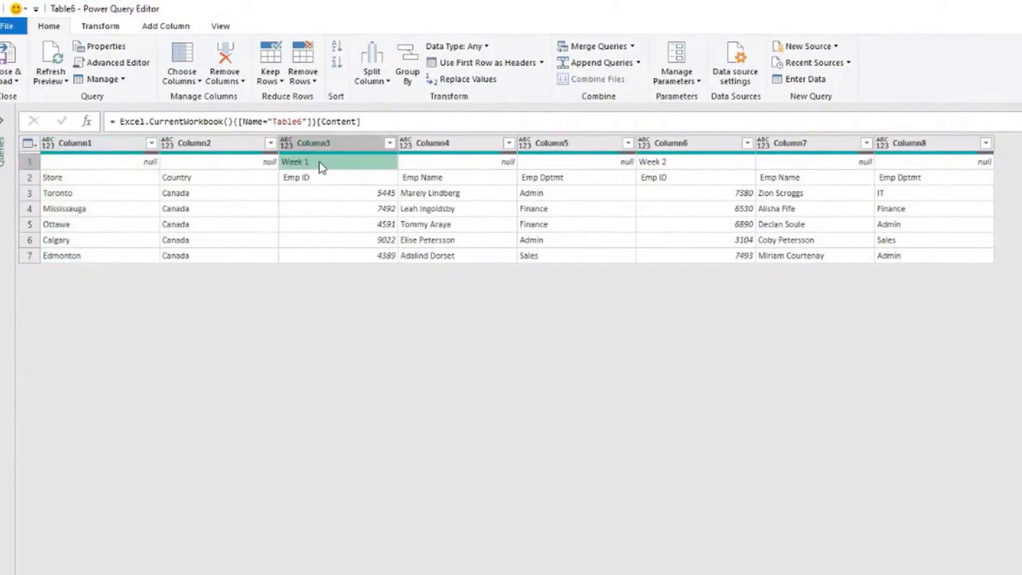
left_click(446, 162)
left_click(588, 162)
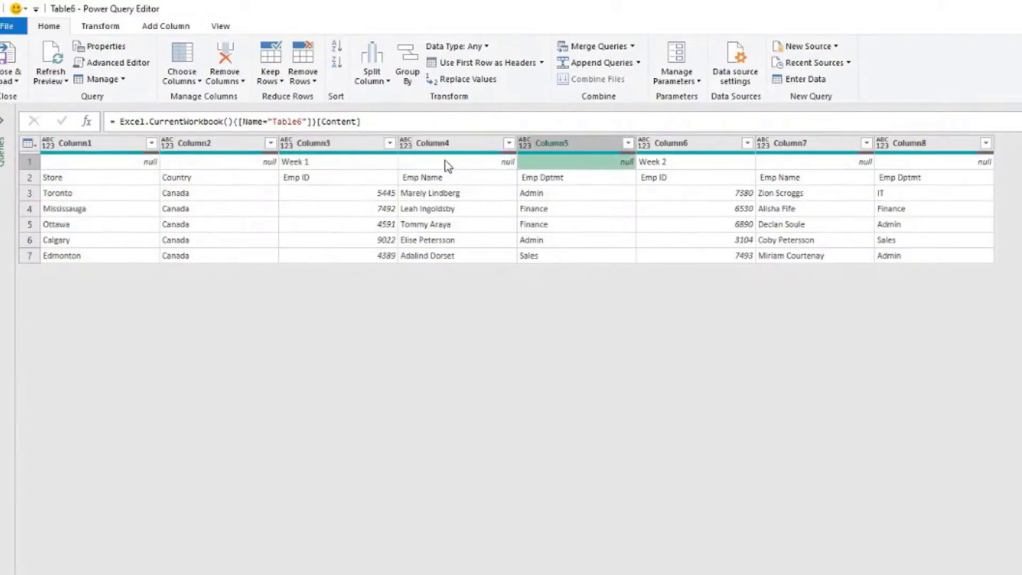
left_click(359, 163)
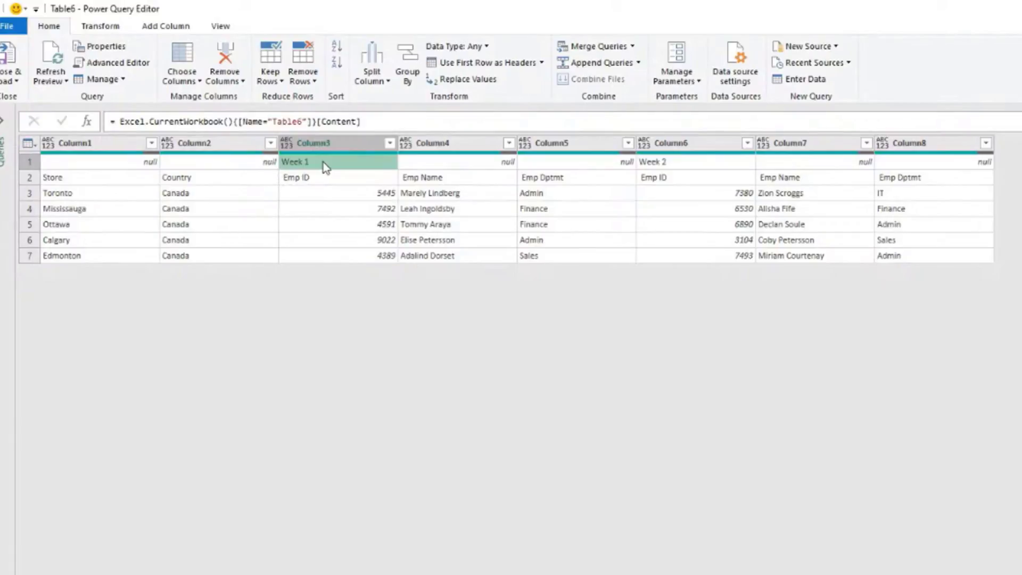
key("Home")
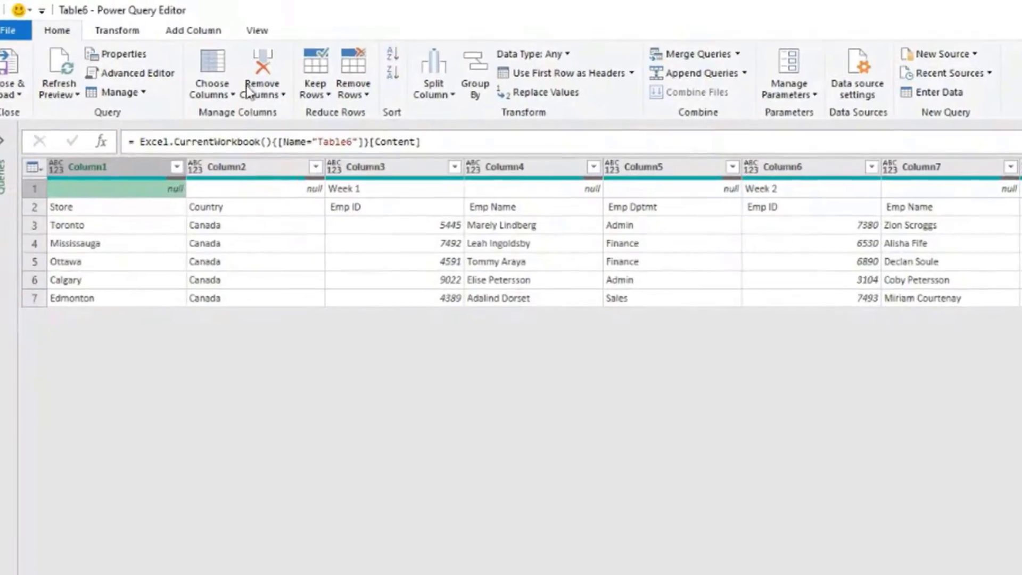
left_click(142, 30)
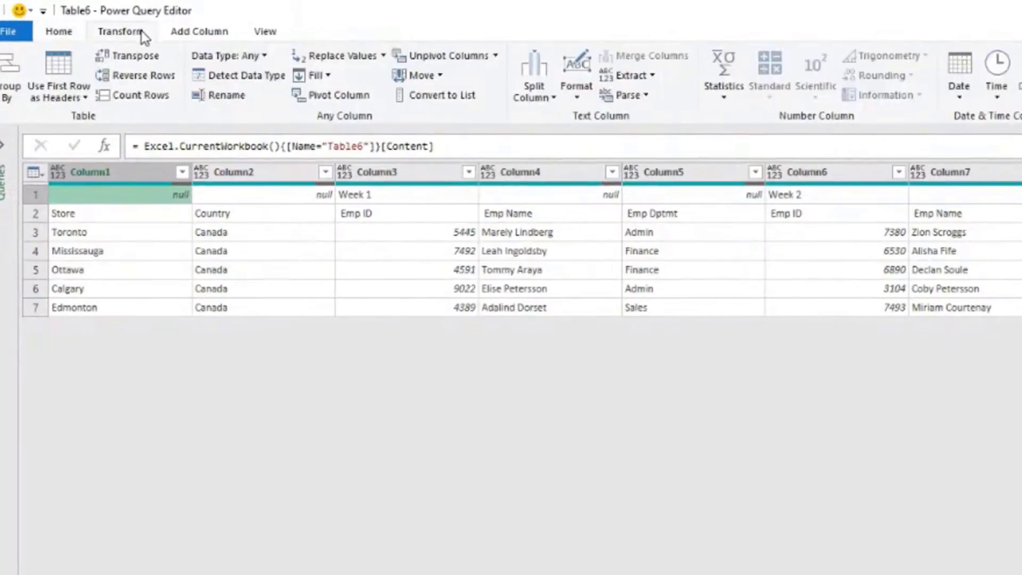
left_click(140, 58)
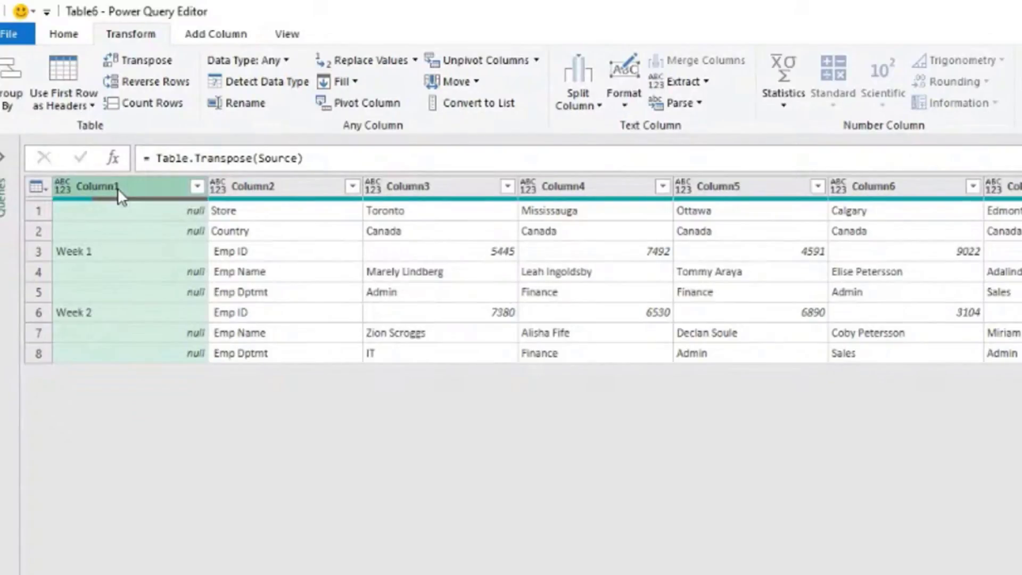
- Fill the week labels down in Column1 and compare the result with the preceding Transposed Table step
left_click(341, 81)
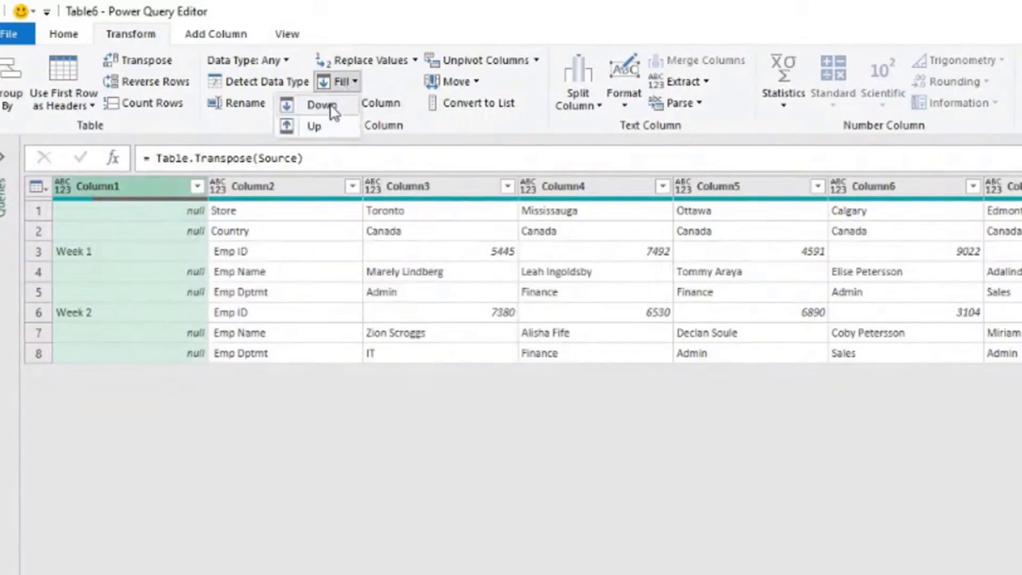
left_click(336, 106)
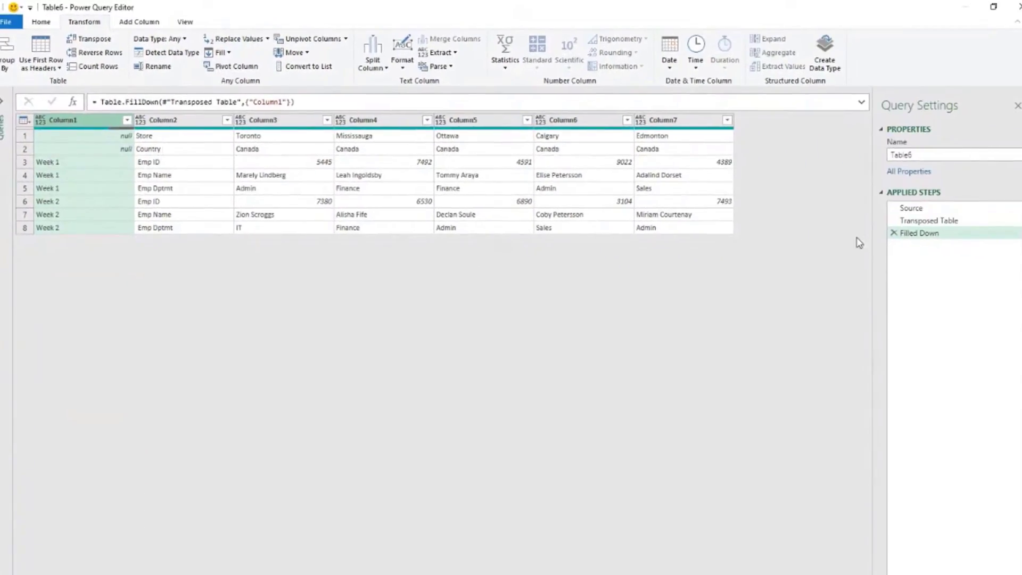
left_click(927, 220)
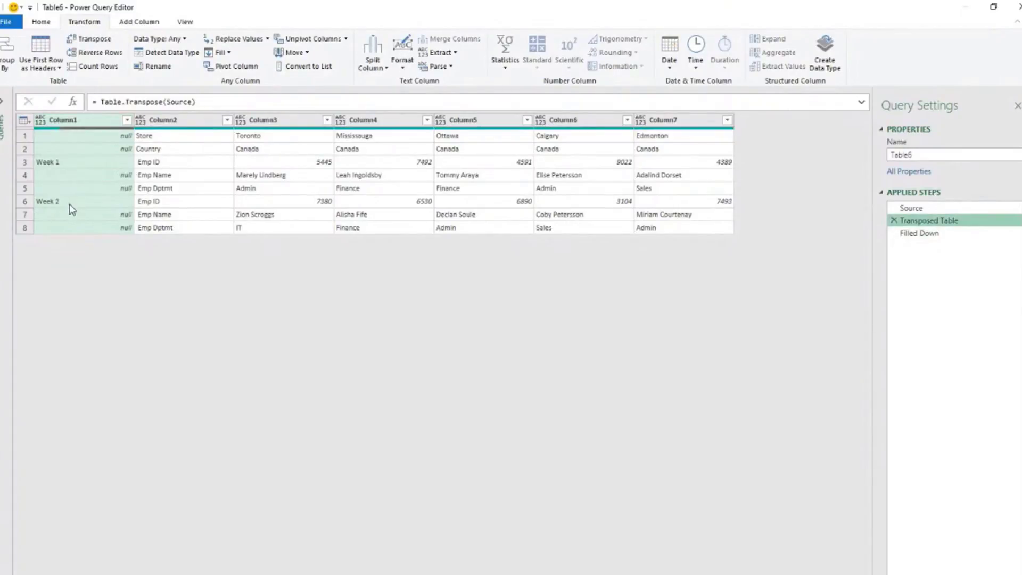
key("ctrl+plus")
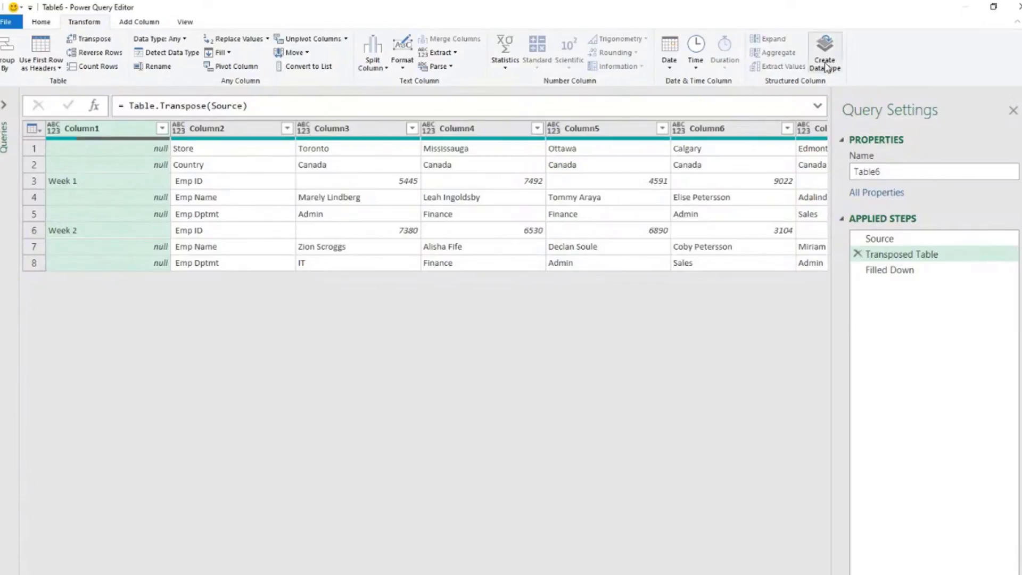
left_click(898, 272)
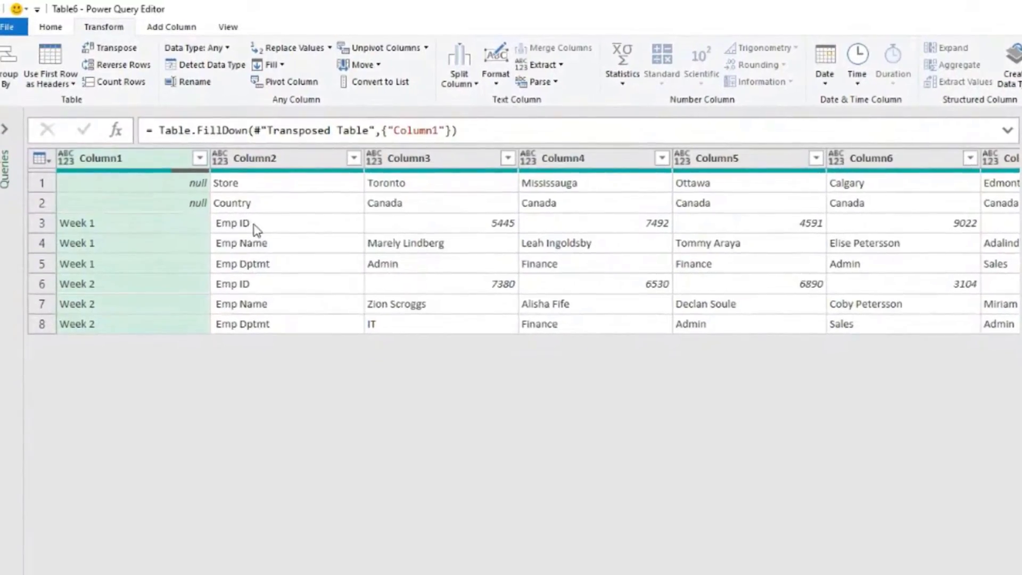
- Merge Column1 and Column2 with a Space separator into a column named Merged
left_click(228, 206)
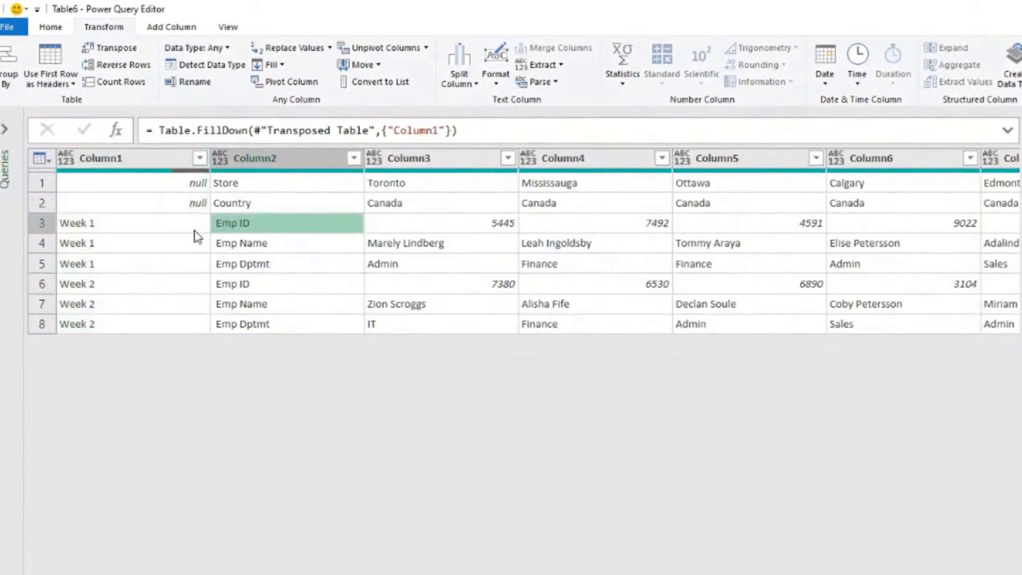
left_click(162, 163)
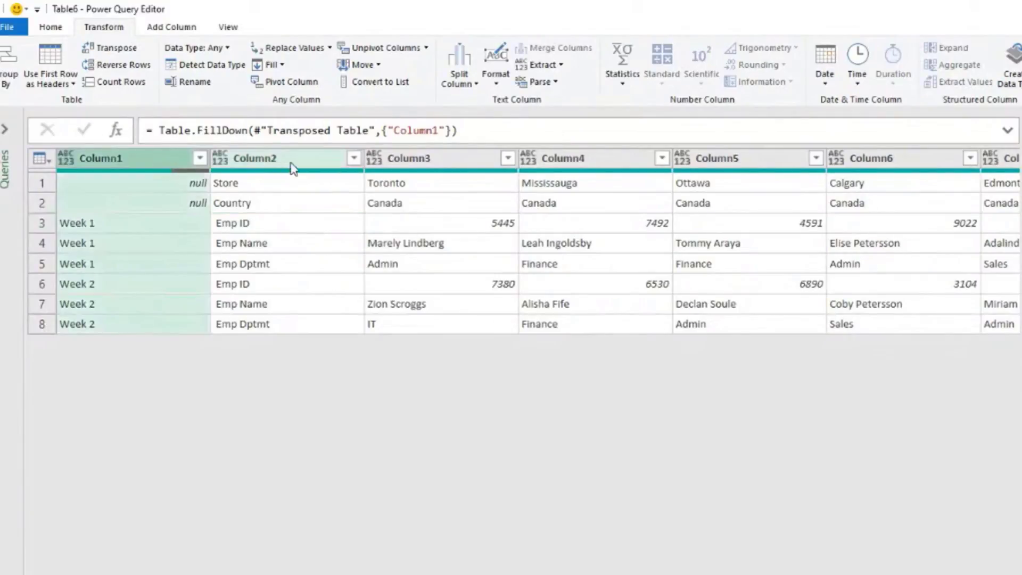
left_click(293, 169, "ctrl")
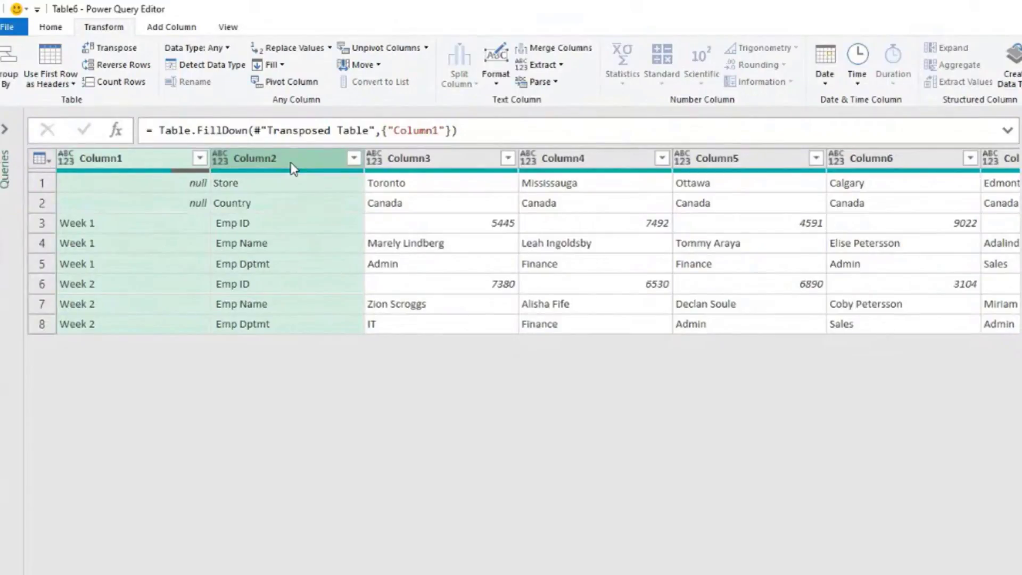
right_click(292, 168)
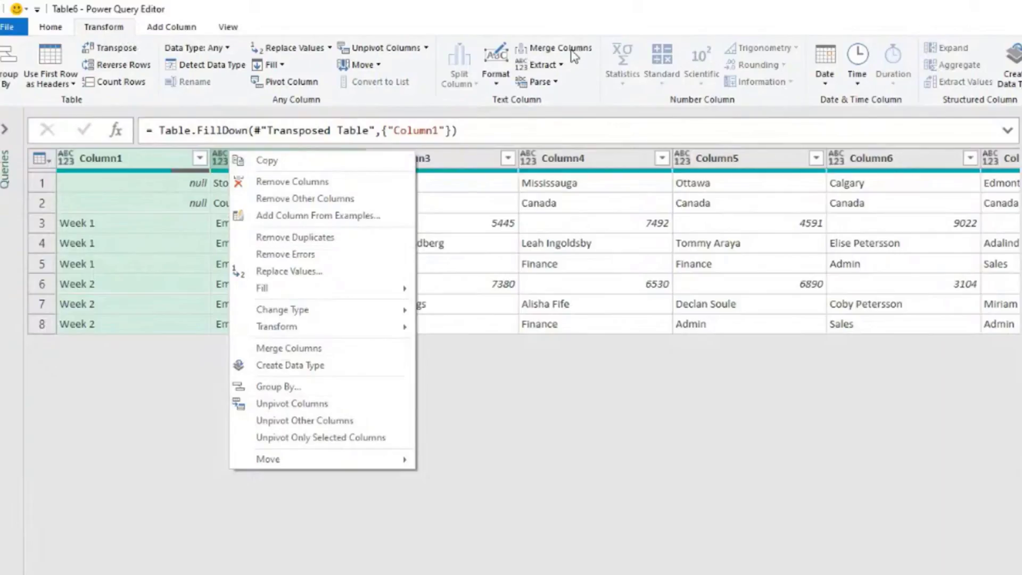
left_click(318, 349)
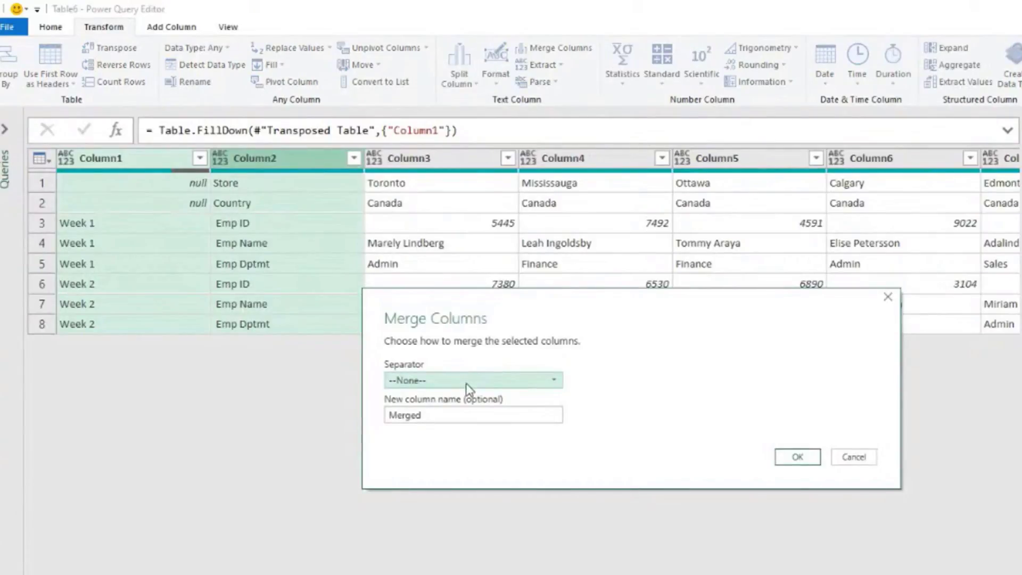
left_click(466, 383)
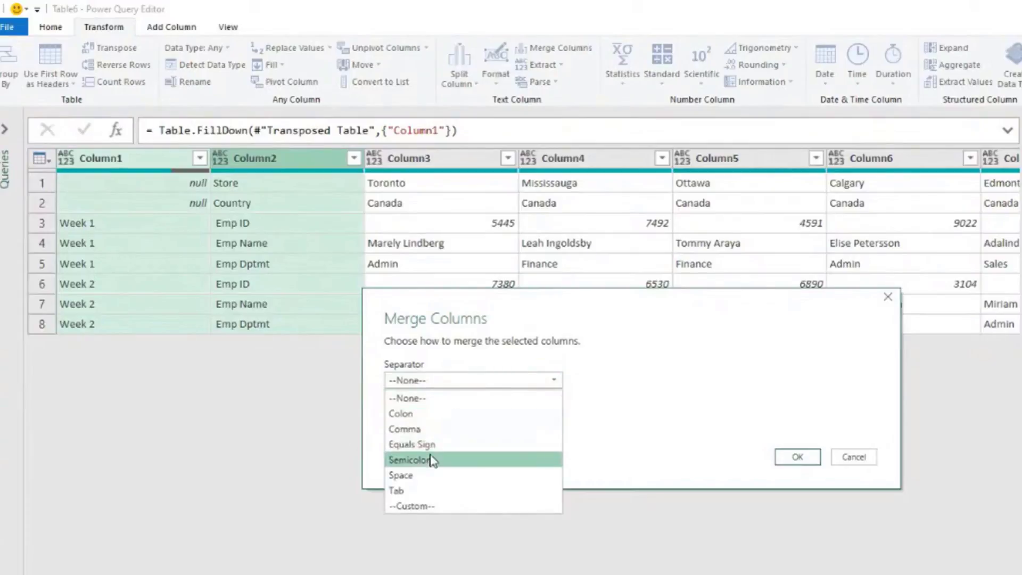
left_click(429, 477)
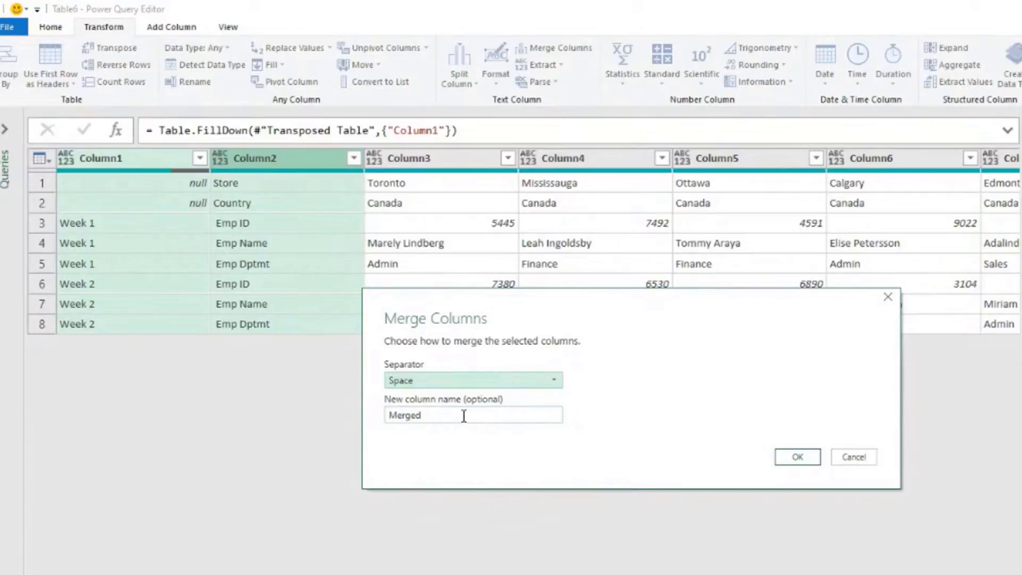
left_click(808, 461)
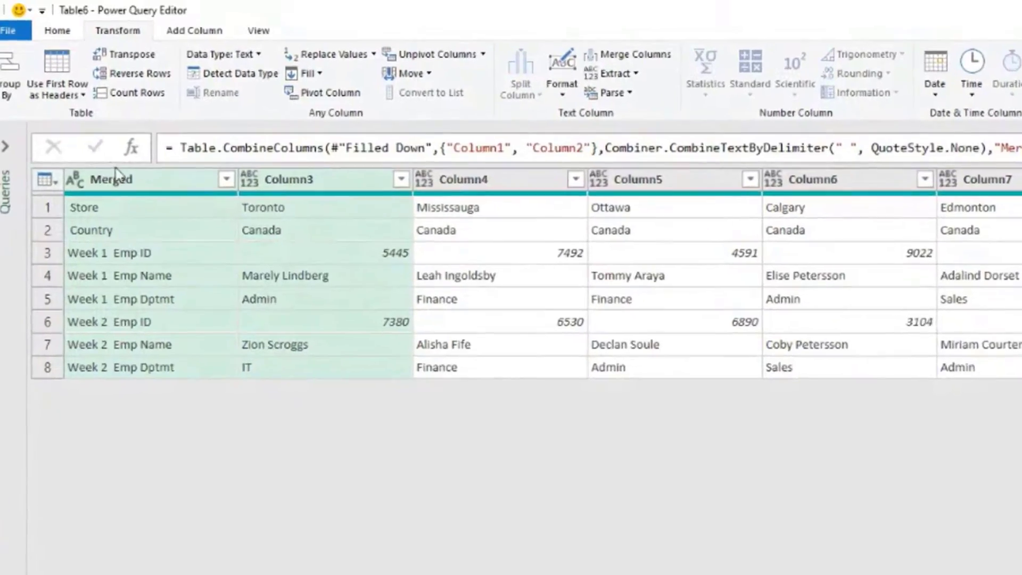
- Transpose the table with the merged headers back to its original orientation
left_click(164, 175)
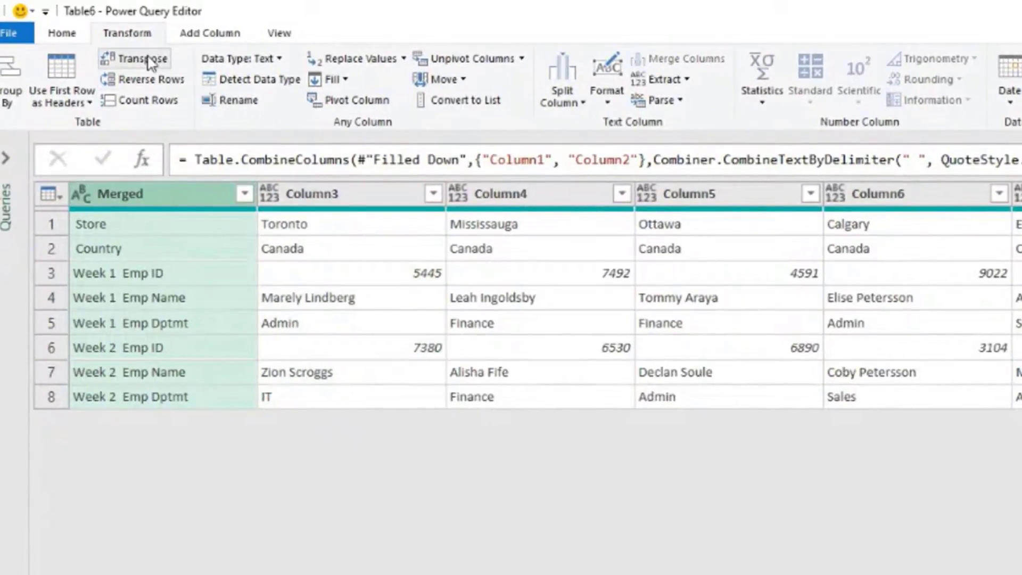
left_click(149, 58)
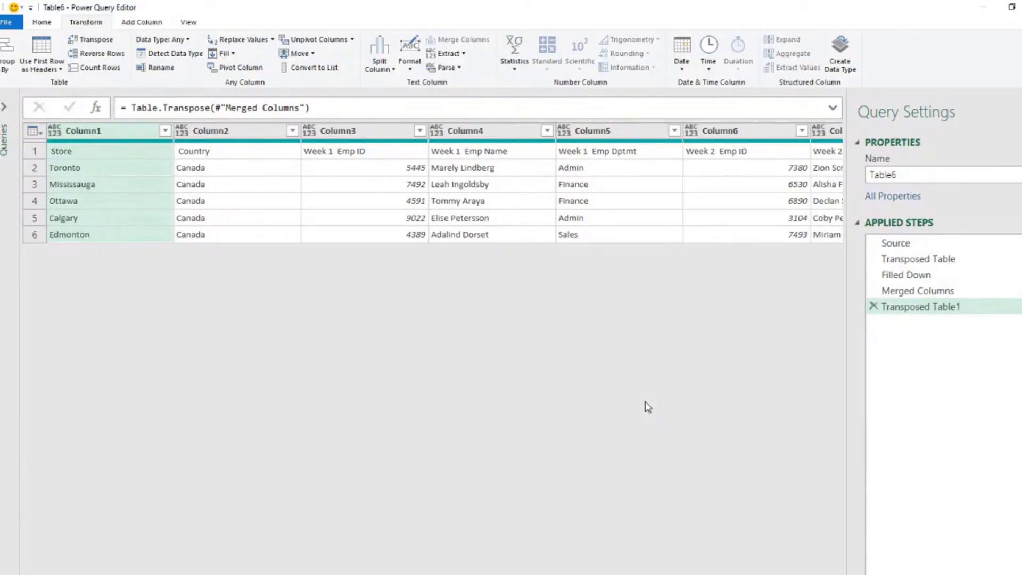
- Promote the first row, containing Store, Country and the merged week labels, to column headers
scroll(648, 407, "down", 2)
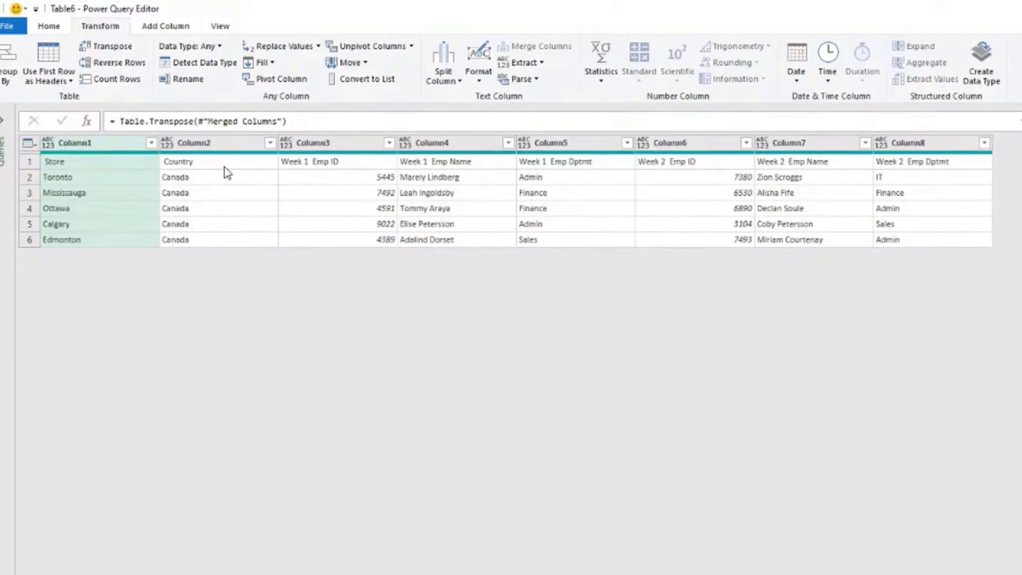
left_click(59, 166)
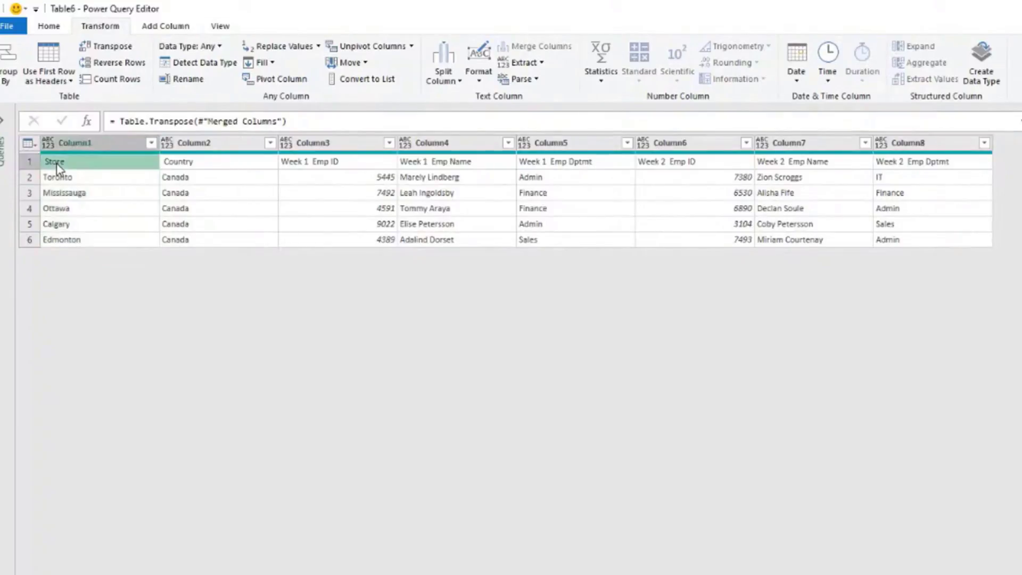
left_click(29, 161)
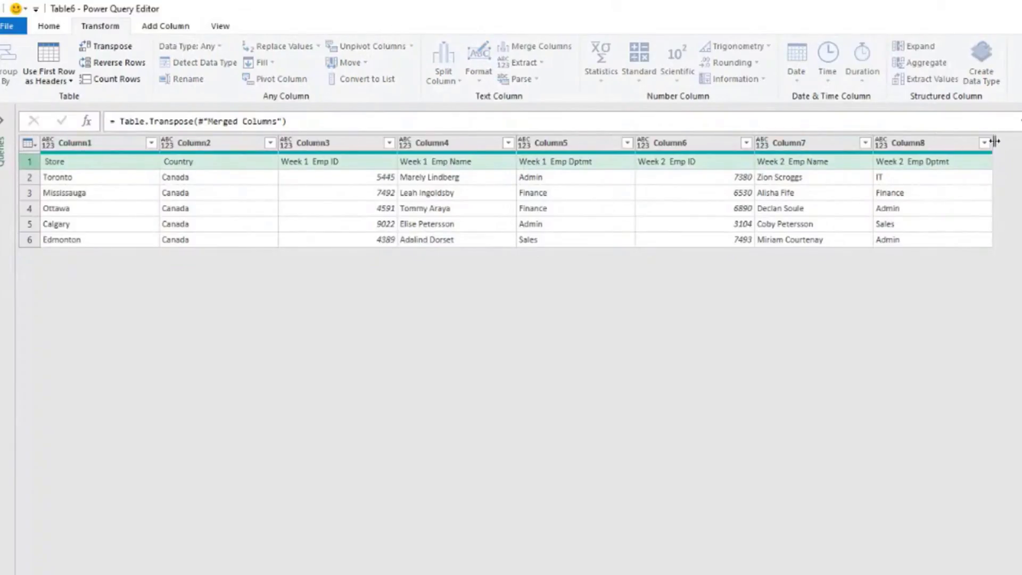
left_click(84, 163)
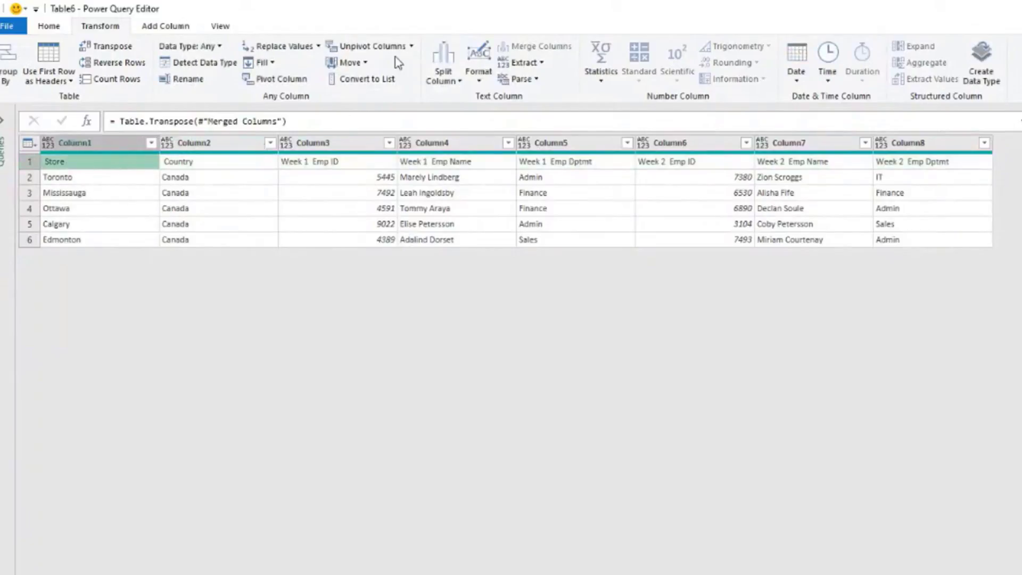
left_click(49, 26)
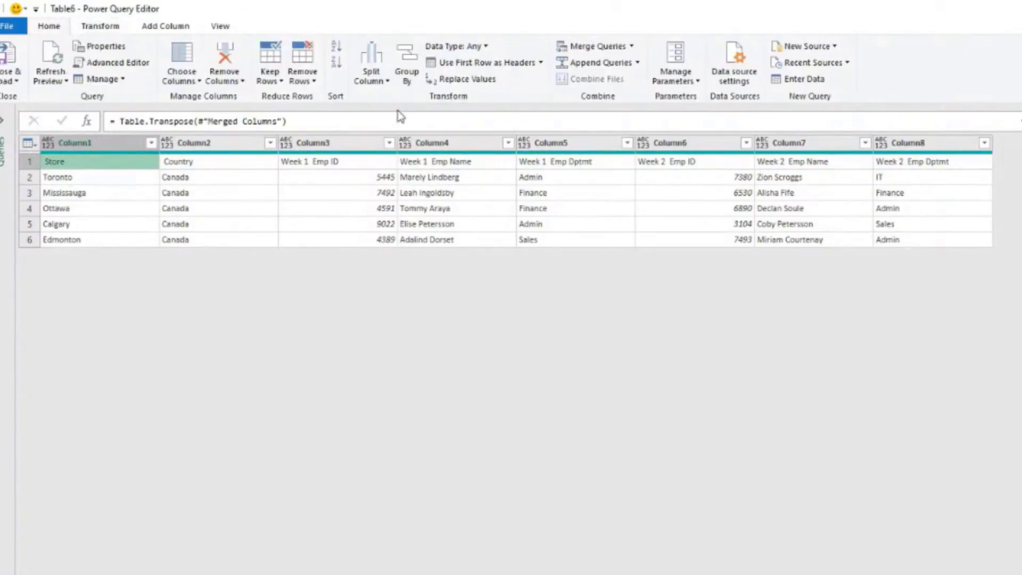
left_click(493, 63)
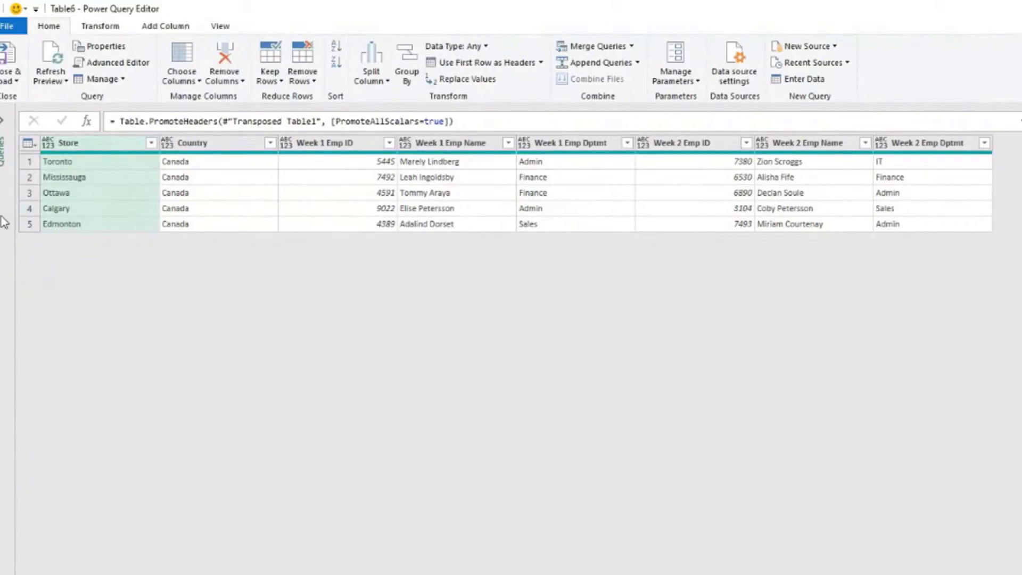
- Remove the leading space from the Store and Country column names
double_click(63, 142)
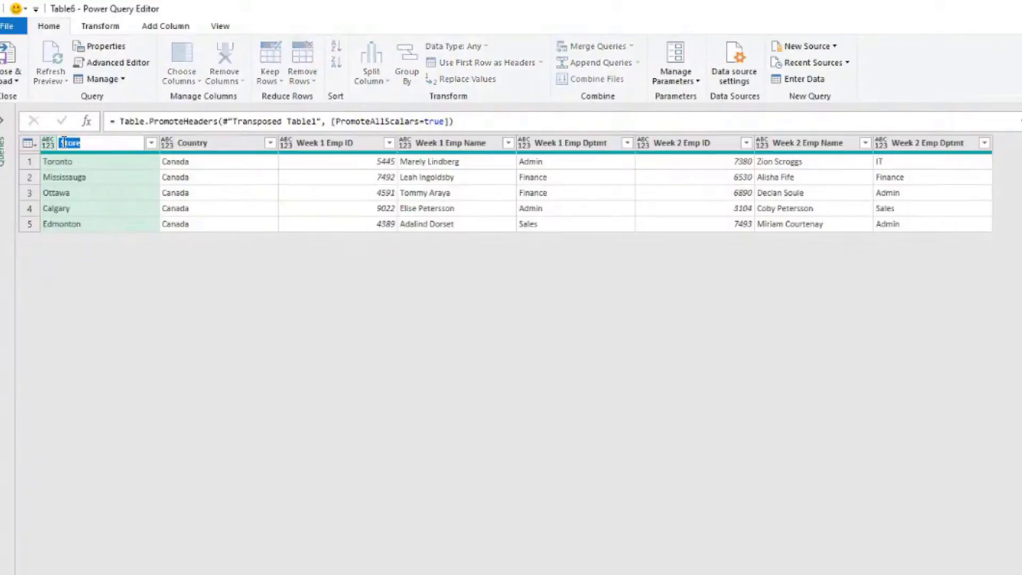
left_click(63, 142)
key("BackSpace")
key("Return")
left_click(184, 146)
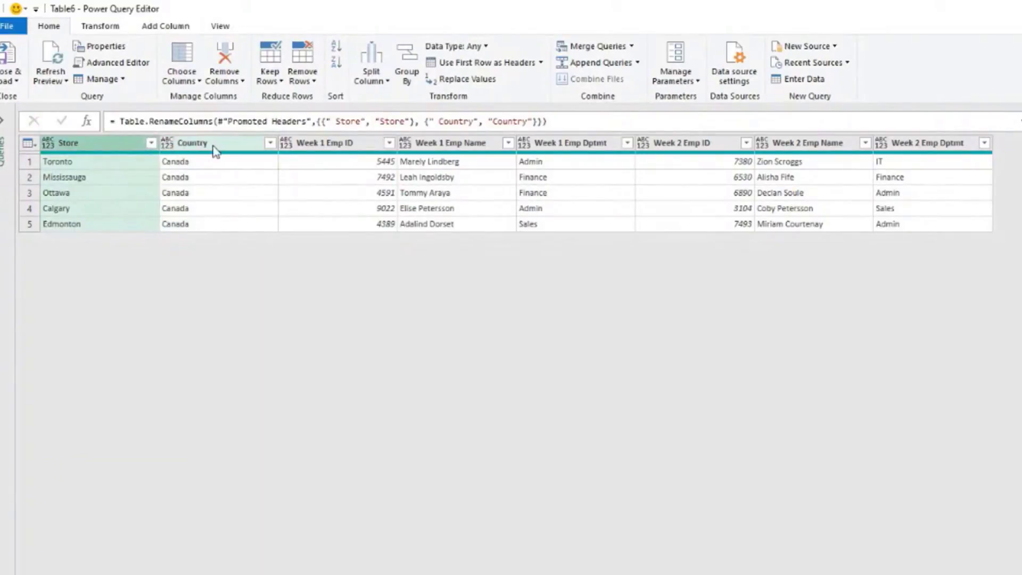
- Unpivot all columns other than Store and Country
left_click(215, 147, "shift")
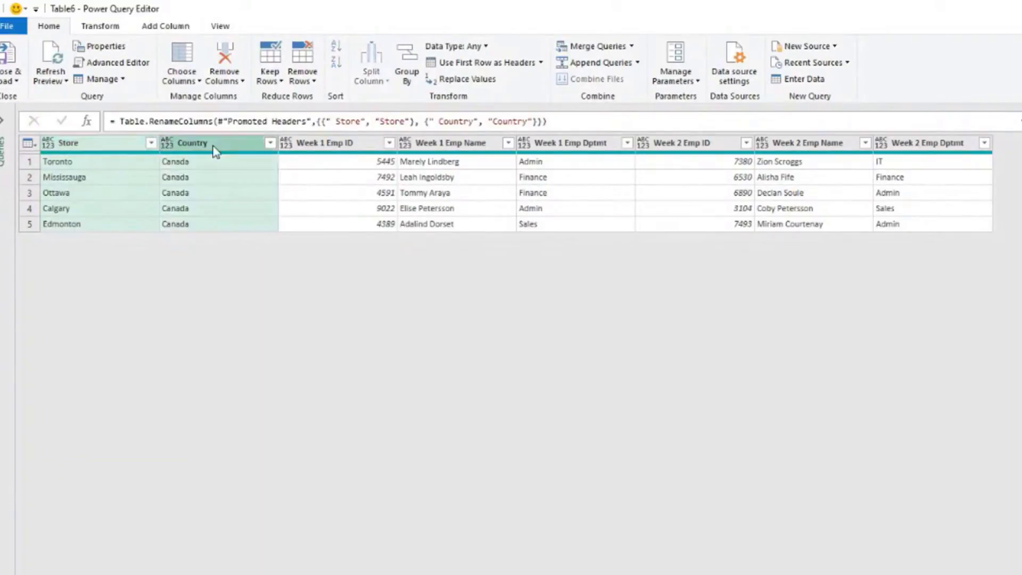
right_click(214, 149)
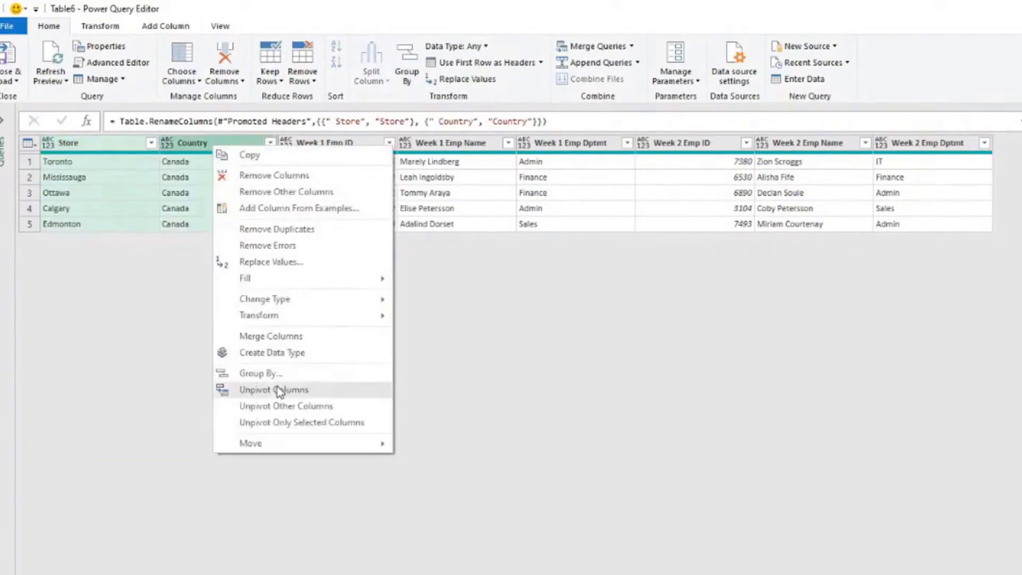
left_click(280, 407)
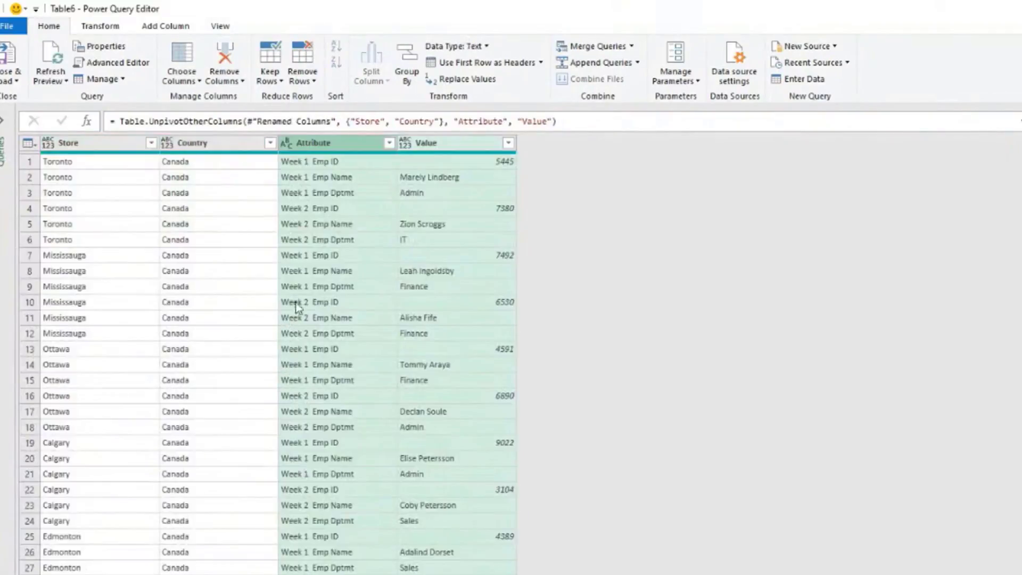
- Replace "Week ", including its trailing space, with nothing in the Attribute column
left_click(309, 142)
right_click(309, 142)
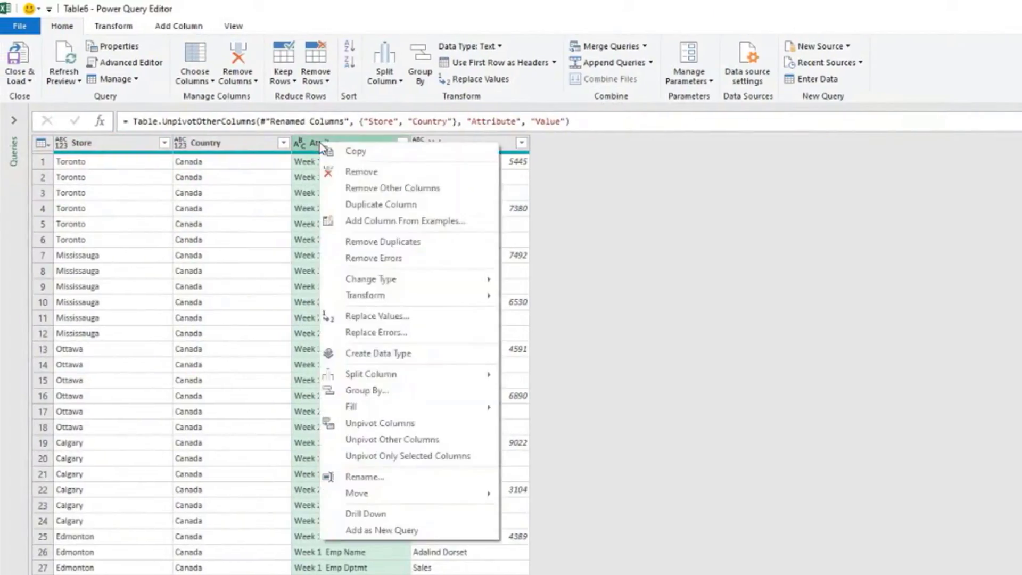
left_click(377, 316)
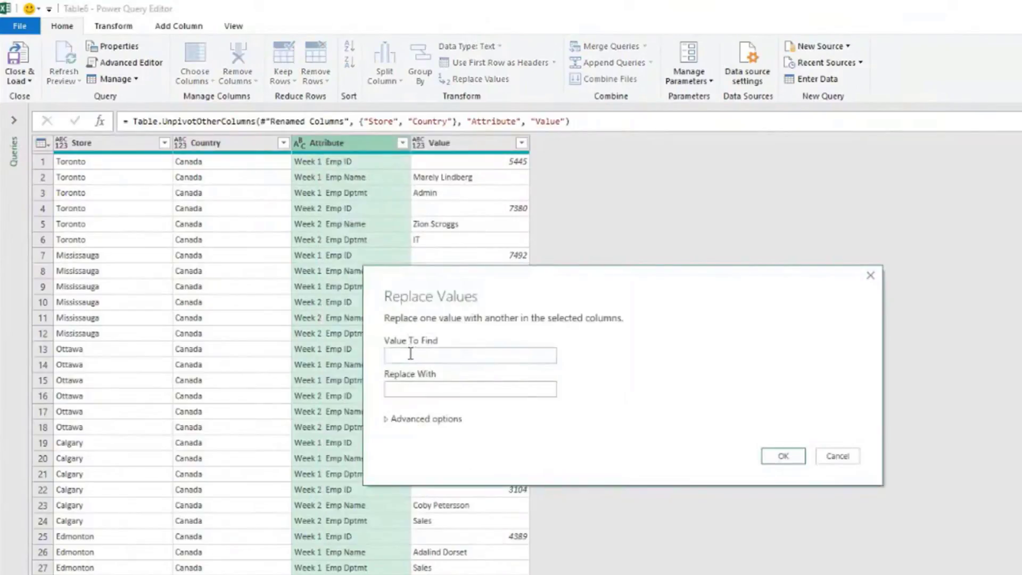
type("Week")
left_click(420, 386)
left_click(801, 459)
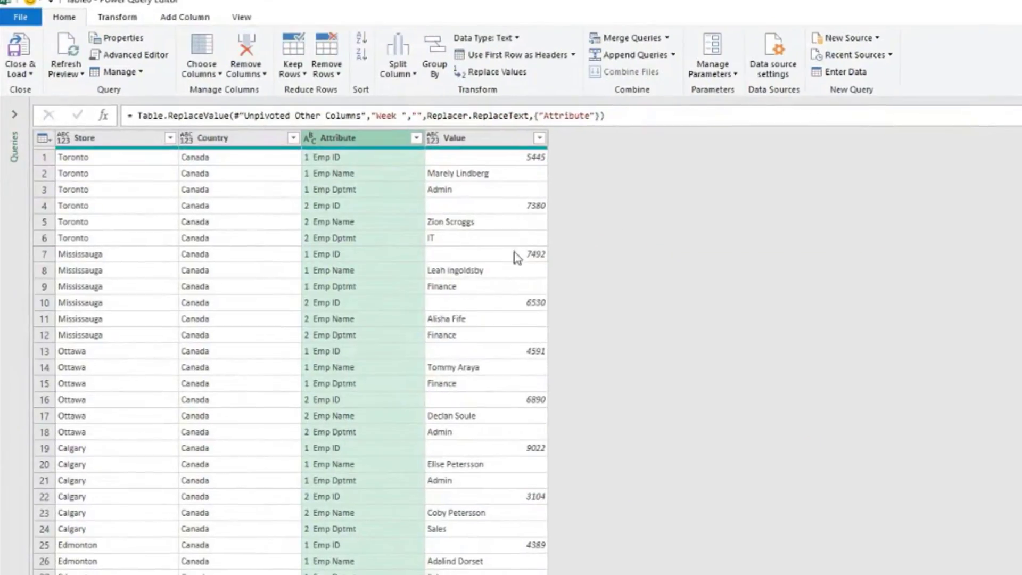
- Split the Attribute column by the Space delimiter at the left-most delimiter only
right_click(368, 126)
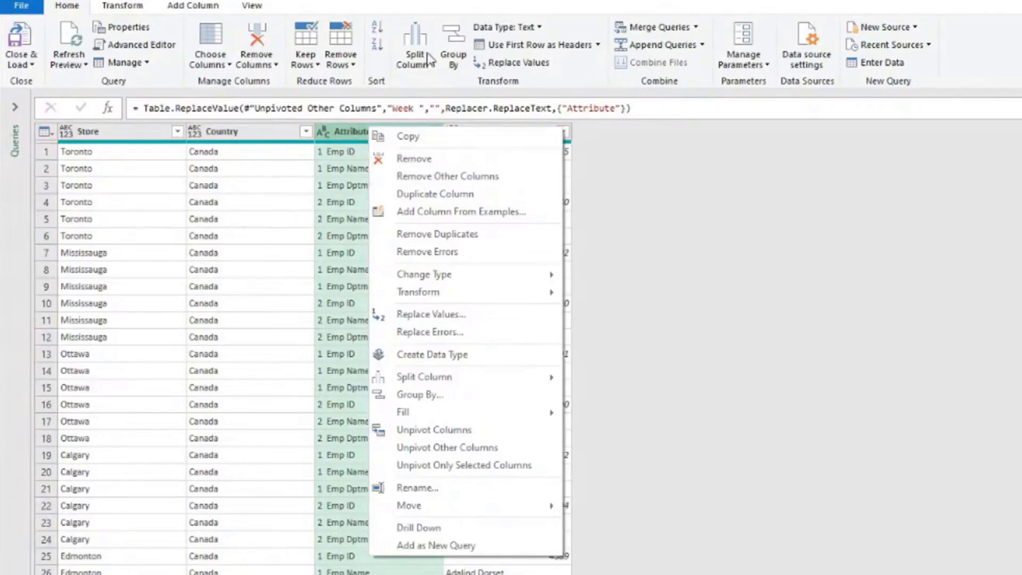
left_click(392, 8)
left_click(425, 68)
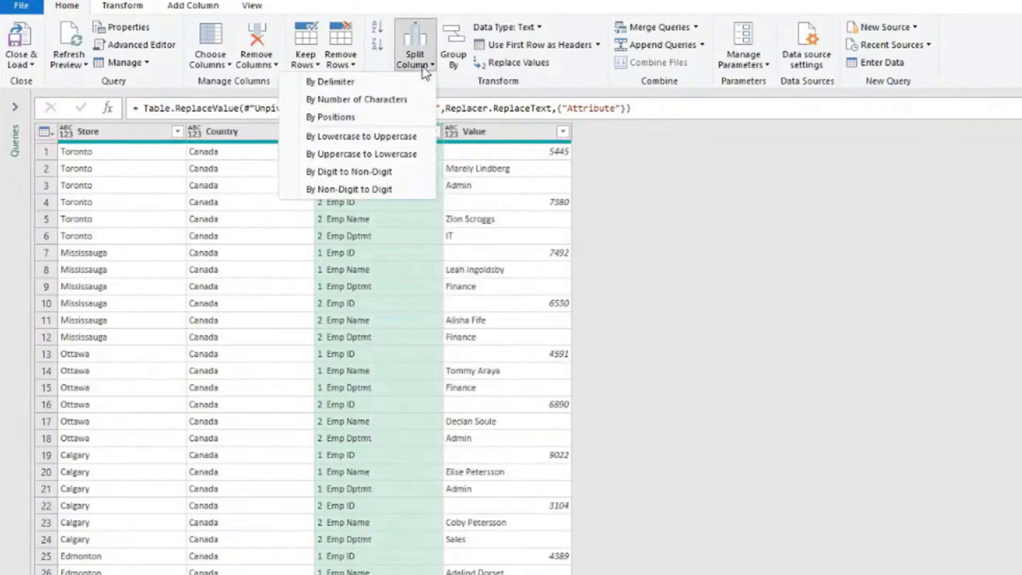
left_click(369, 81)
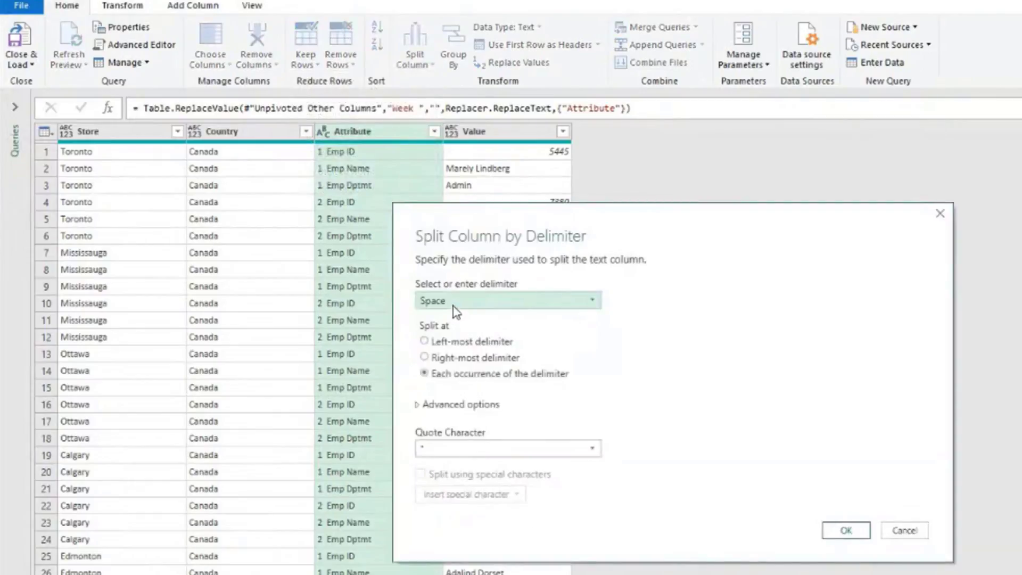
left_click(442, 344)
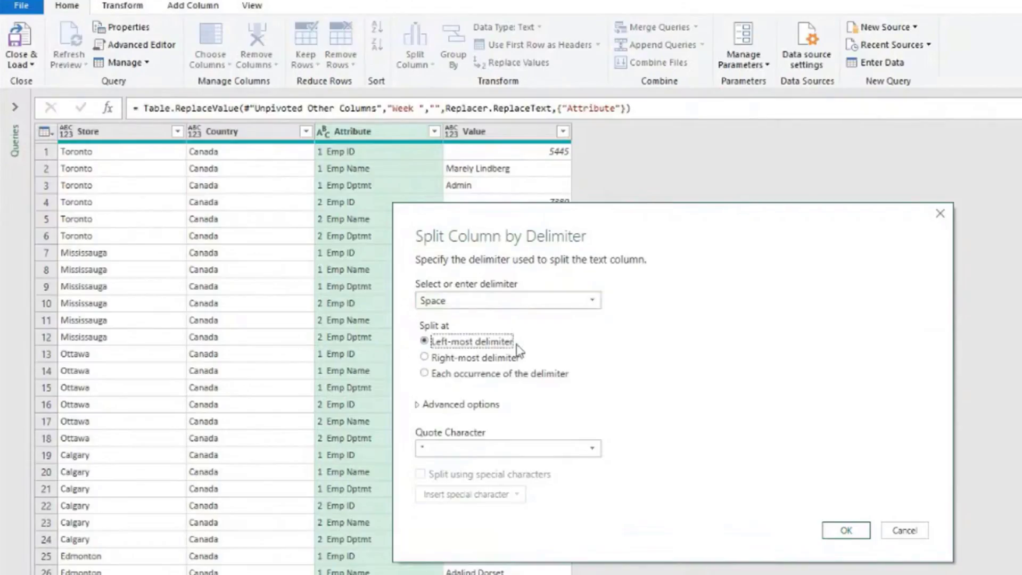
left_click(839, 529)
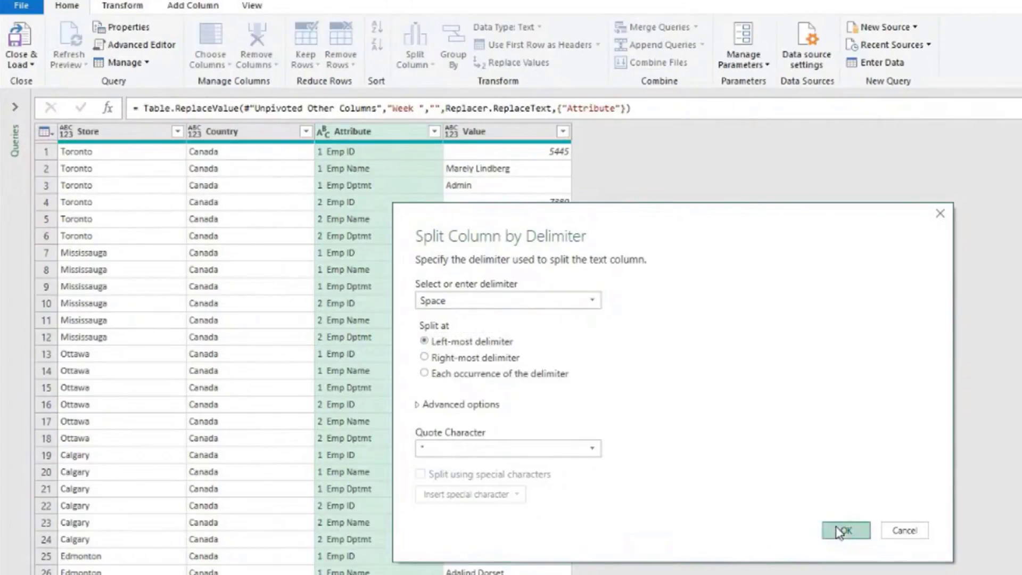
- Rename the Attribute.1 column to Week Number
double_click(390, 132)
type("Week Numb")
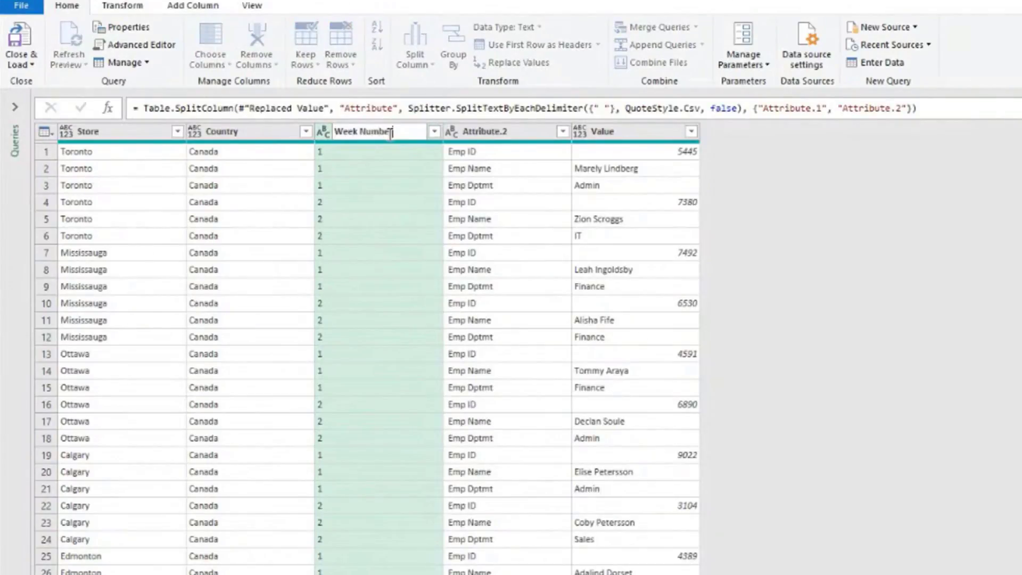
type("er")
key("Return")
- Pivot the Attribute.2 column using Value as the values column and Don't Aggregate as the aggregate function
left_click(510, 139)
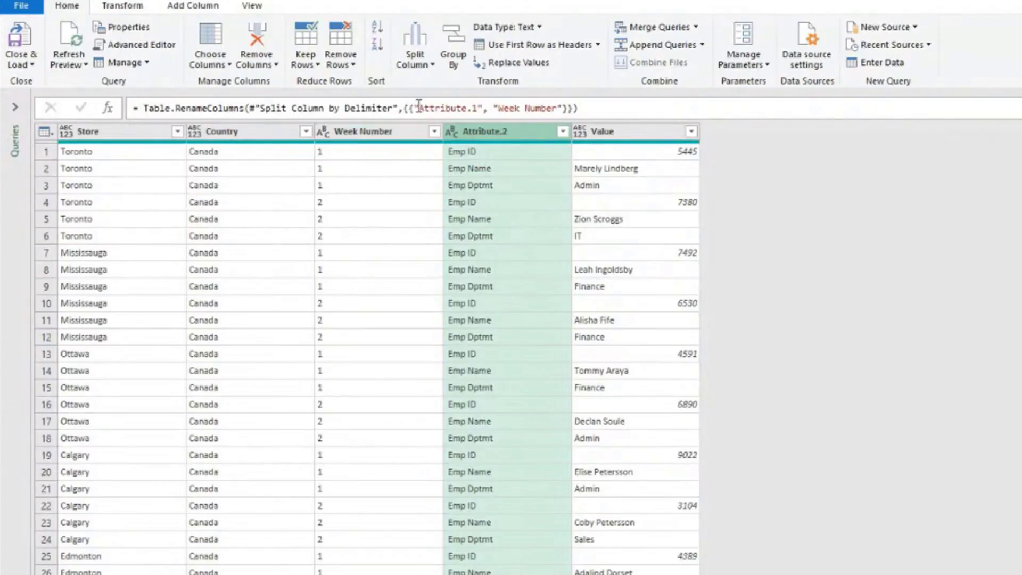
left_click(119, 8)
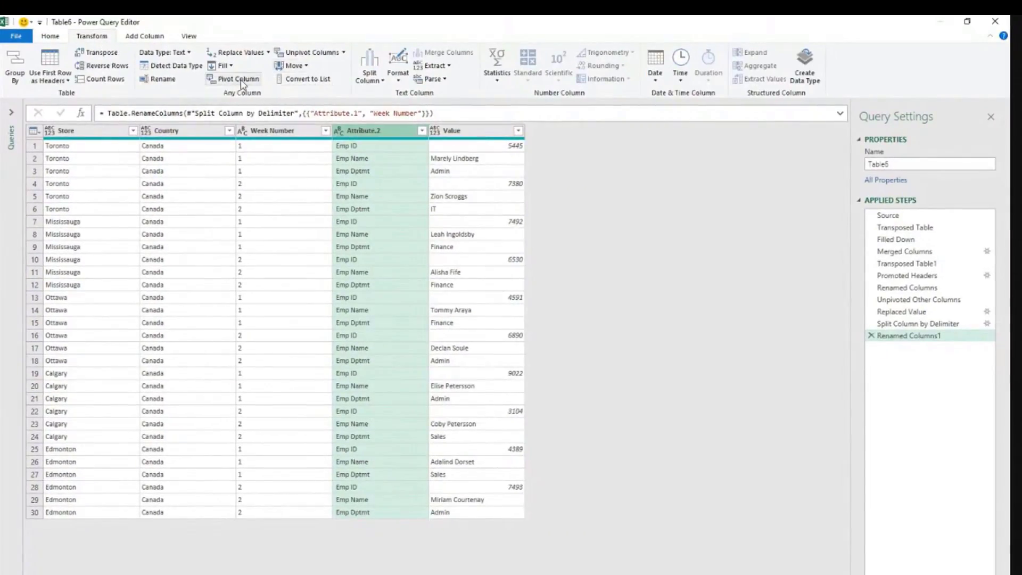
left_click(241, 81)
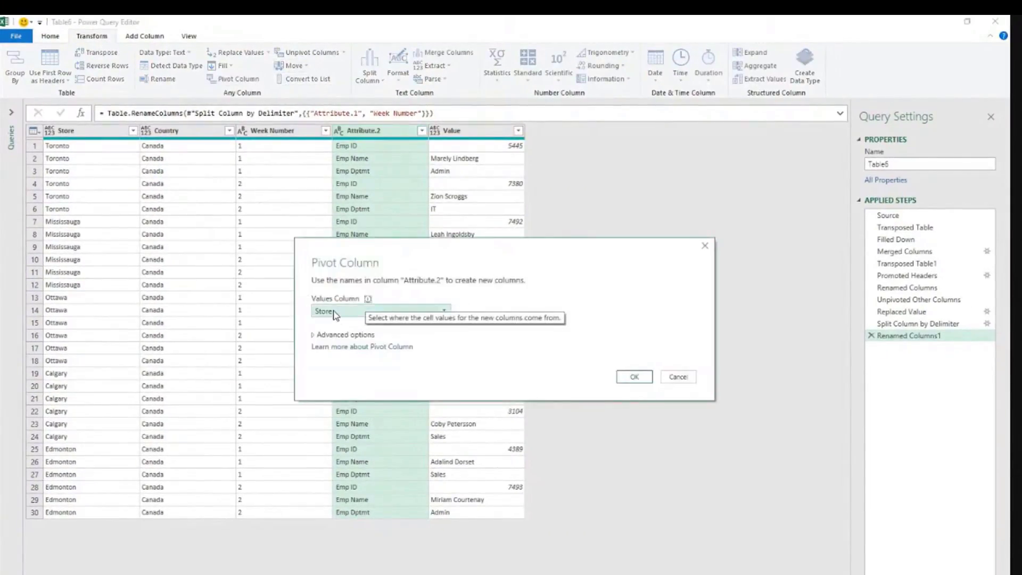
left_click(336, 313)
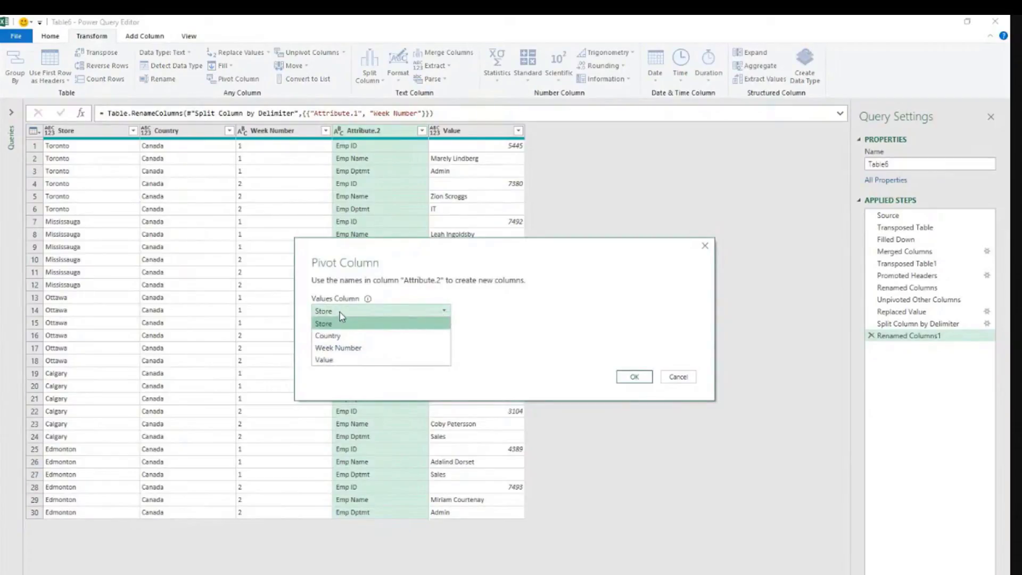
left_click(341, 362)
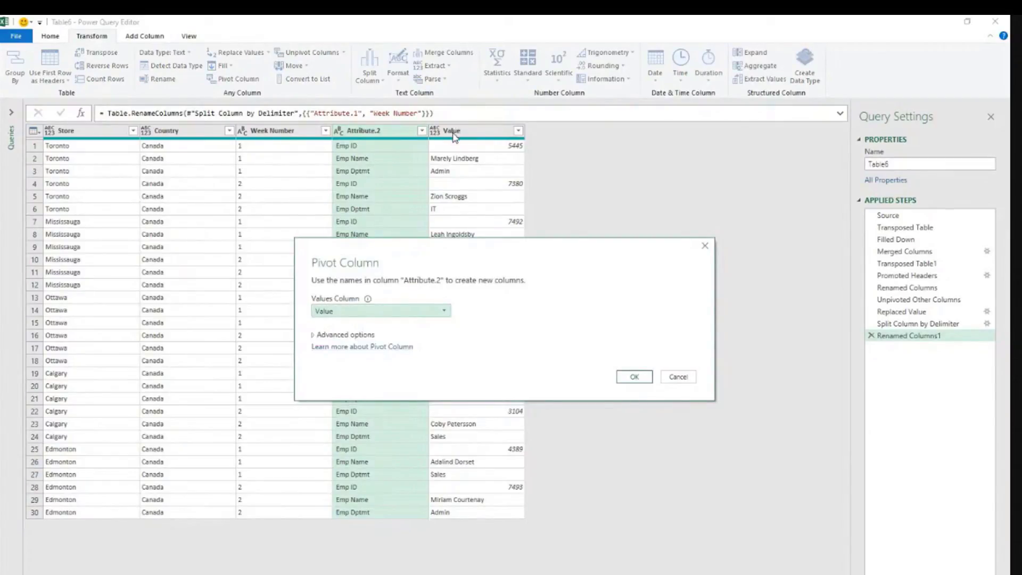
left_click(352, 335)
left_click(347, 361)
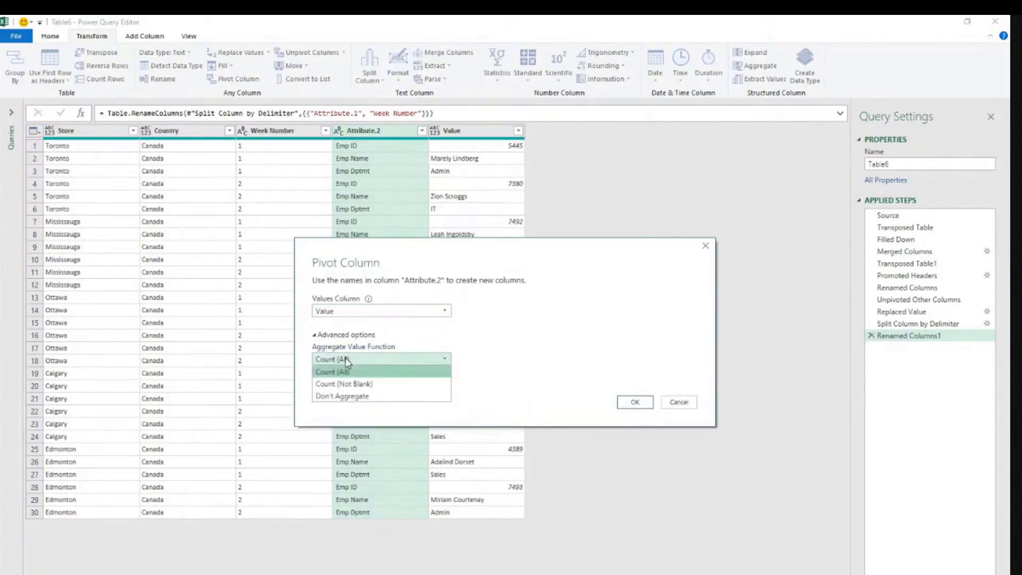
left_click(343, 396)
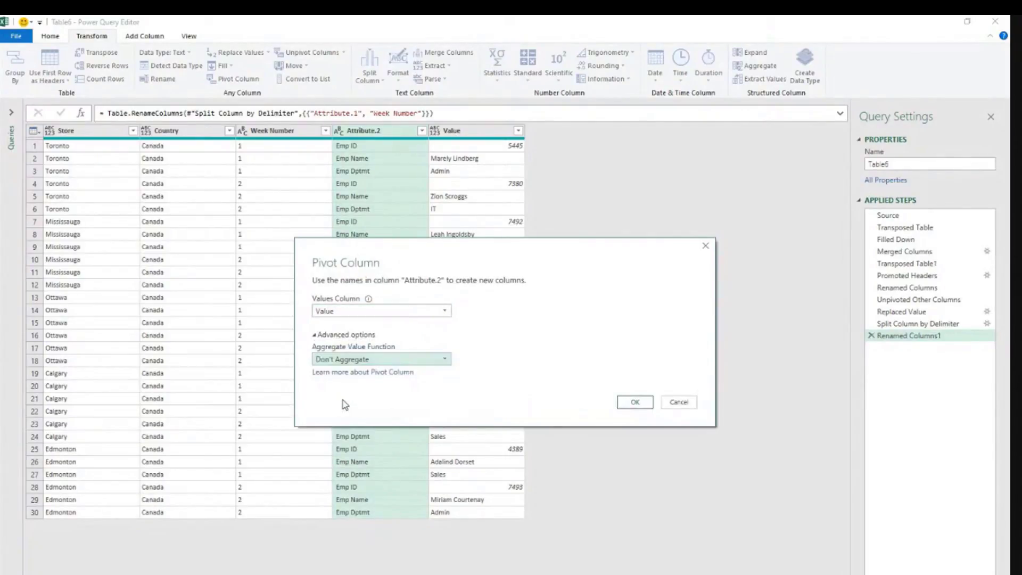
left_click(635, 403)
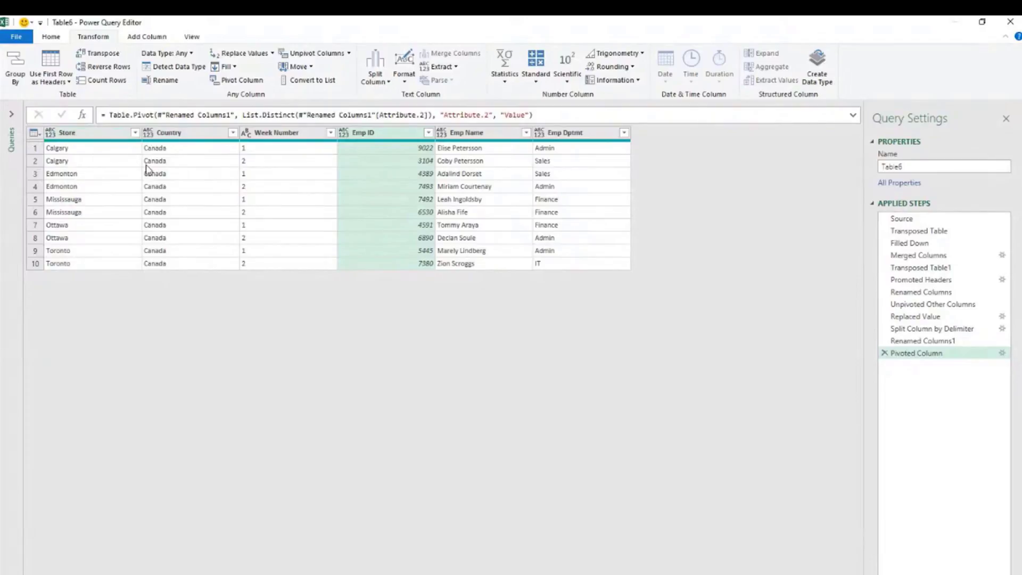
- Detect the data types of all columns in the pivoted table
key("ctrl+a")
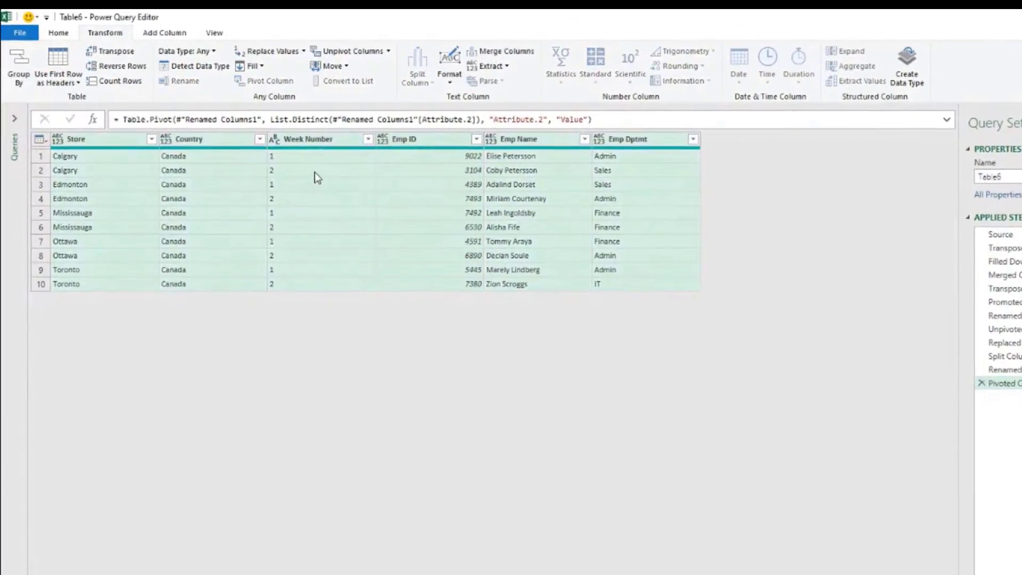
left_click(59, 33)
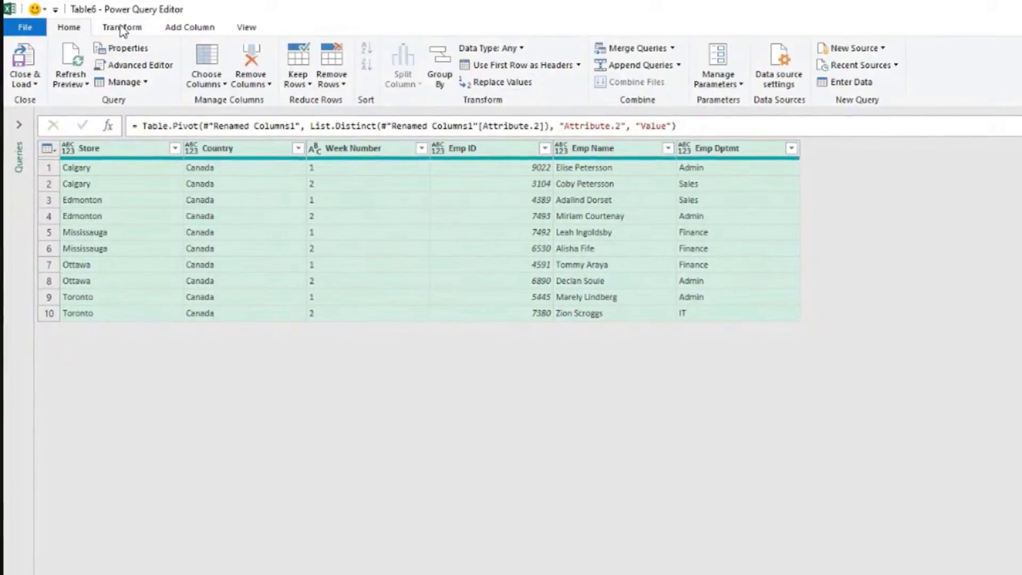
left_click(122, 27)
left_click(251, 66)
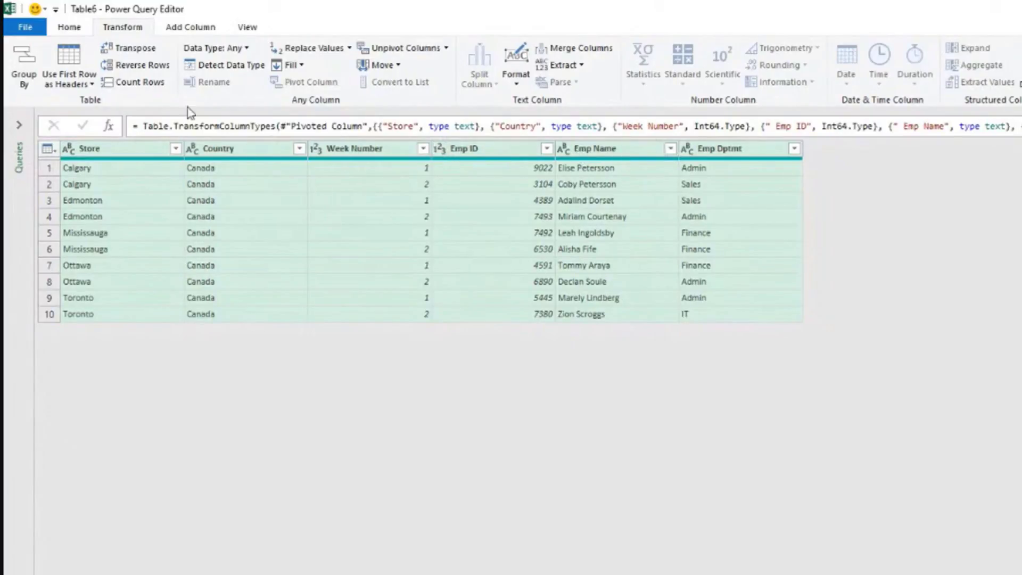
- Close the query editor and choose to load the query as a table into an existing worksheet
left_click(69, 27)
left_click(24, 80)
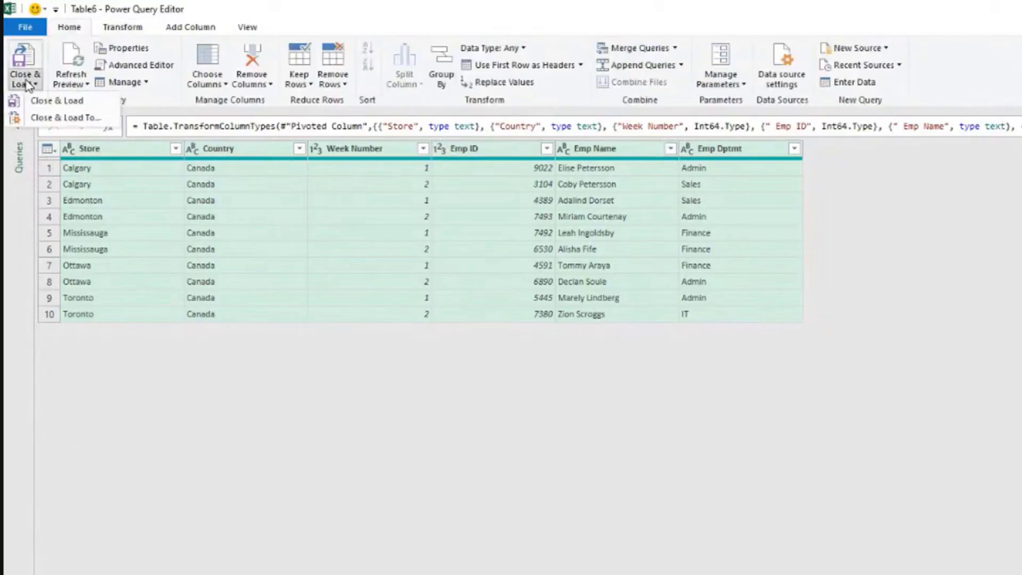
left_click(57, 100)
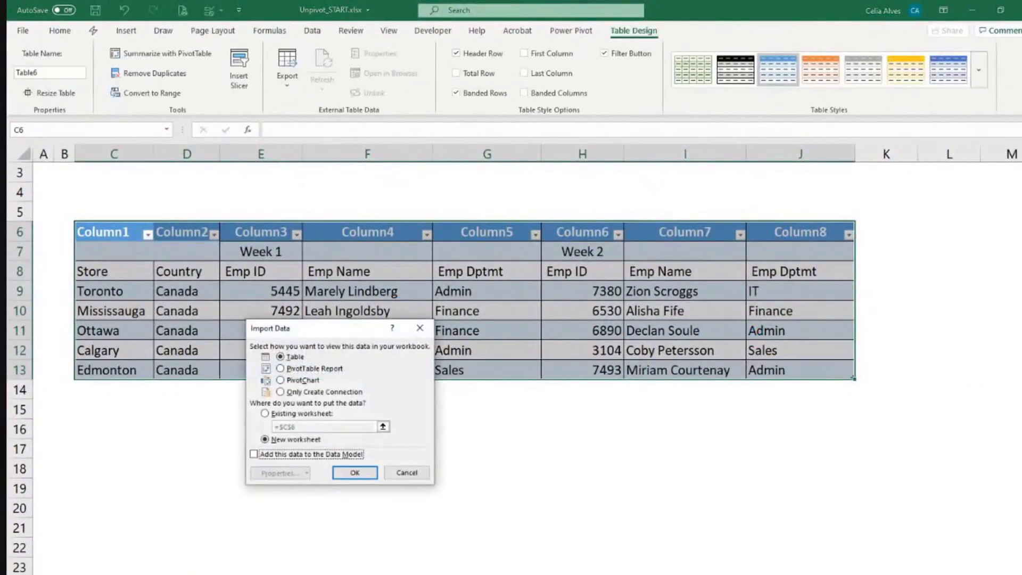
left_click(266, 414)
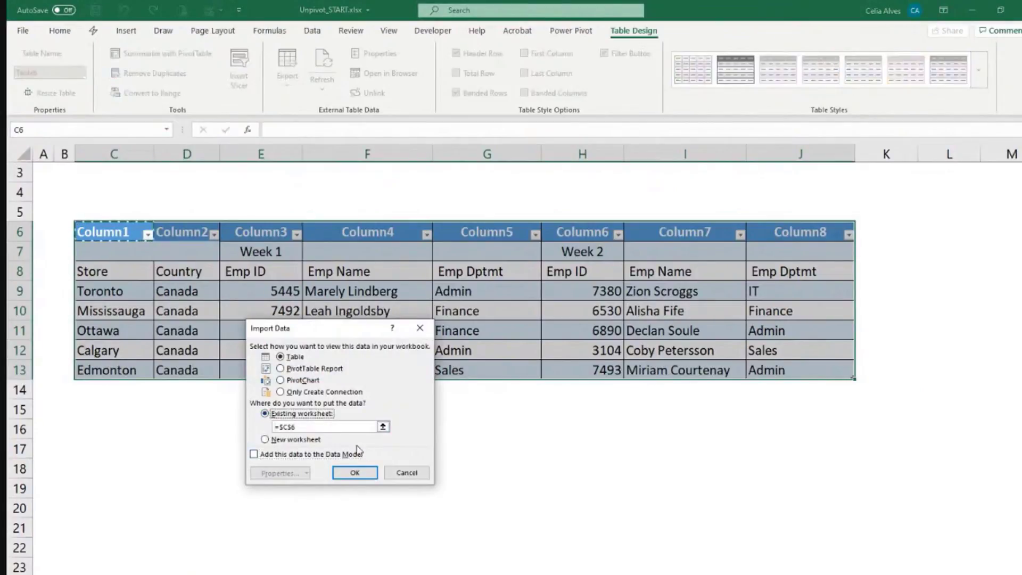
- Set cell Q6 of the Unpivot MultiRowHeaders sheet as the destination and load the table there
left_click(383, 426)
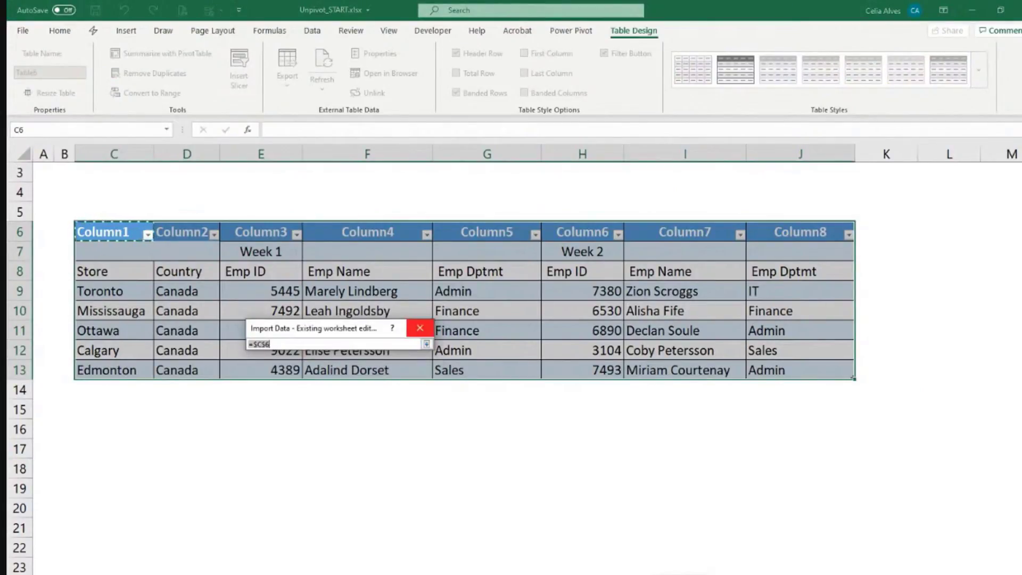
scroll(886, 320, "right", 1)
left_click(875, 229)
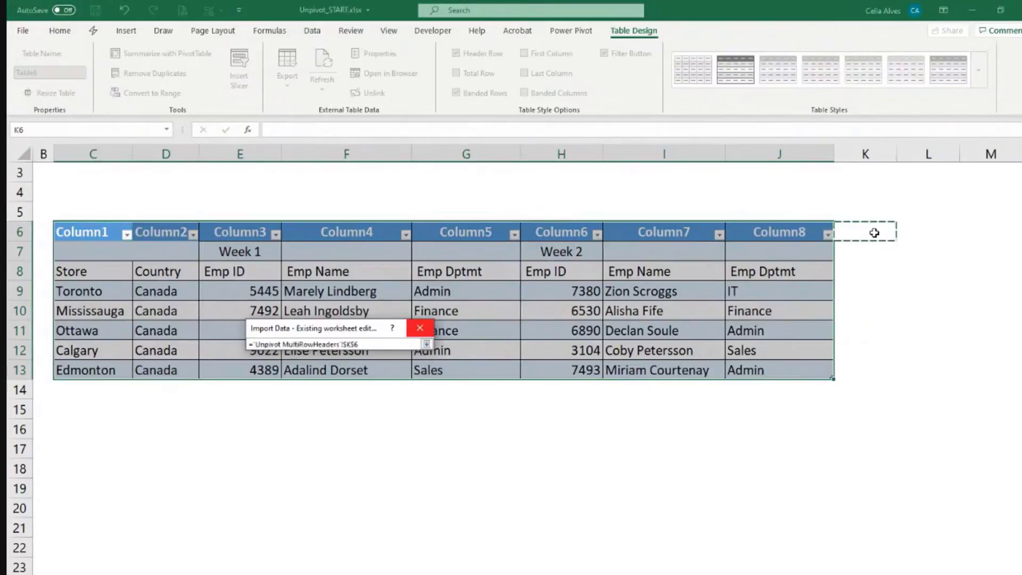
key("Right")
key("Right")
key("Right")
key("Right")
key("Right")
key("Right")
key("Right")
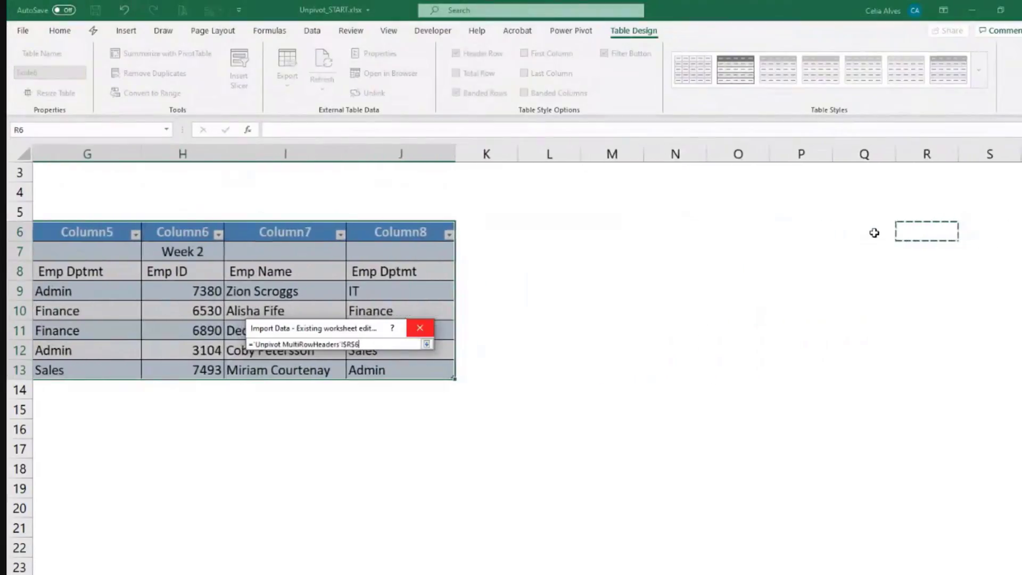
key("Left")
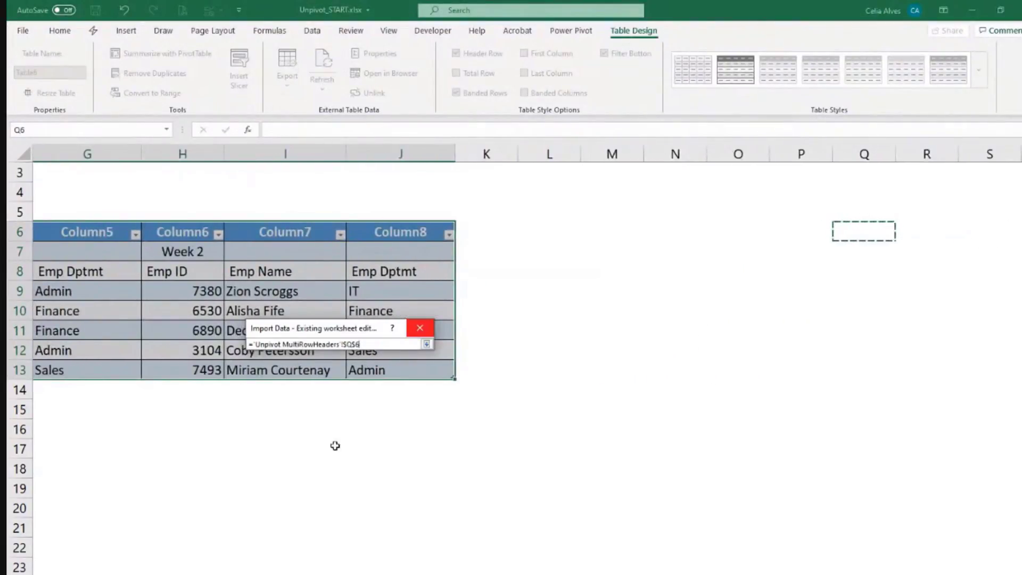
left_click(427, 344)
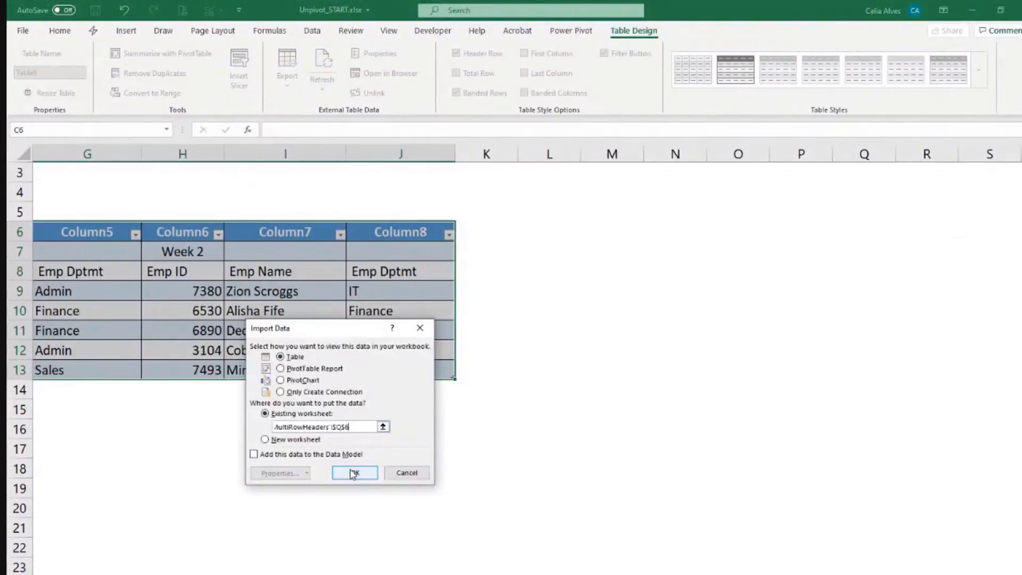
left_click(351, 470)
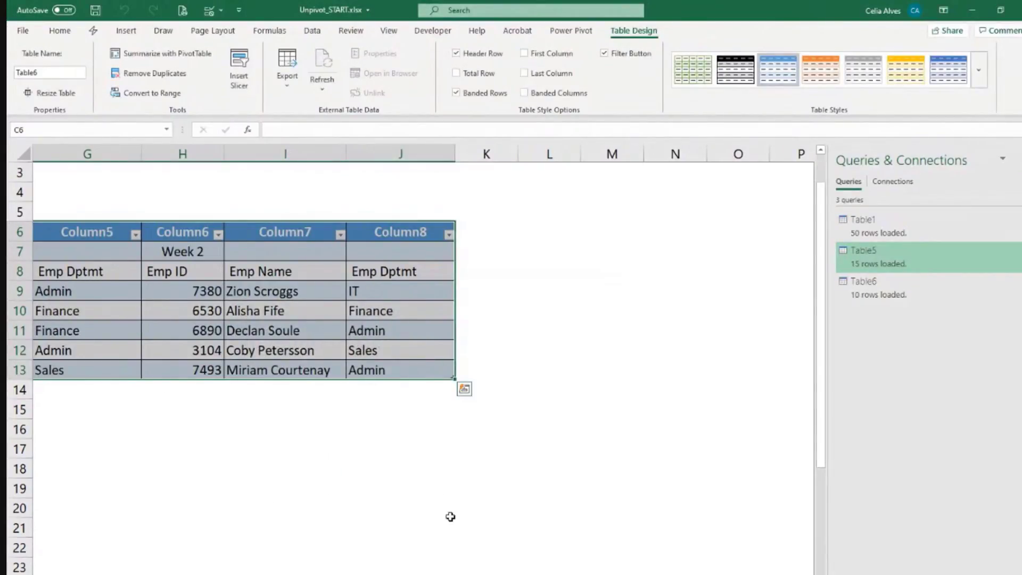
- Review the loaded table, close the Queries & Connections pane and return to the source table
scroll(423, 368, "right", 5)
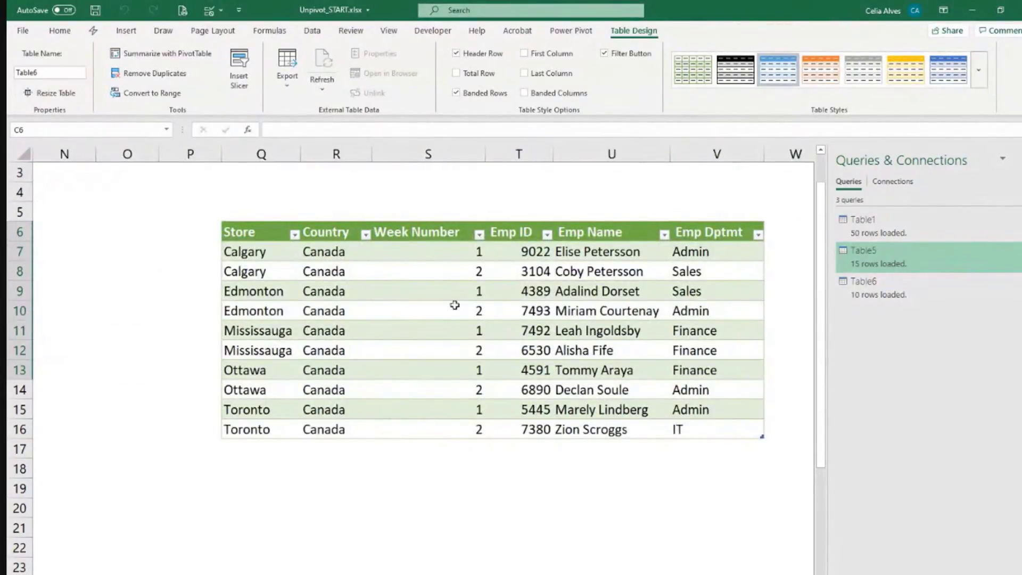
scroll(365, 280, "left", 1)
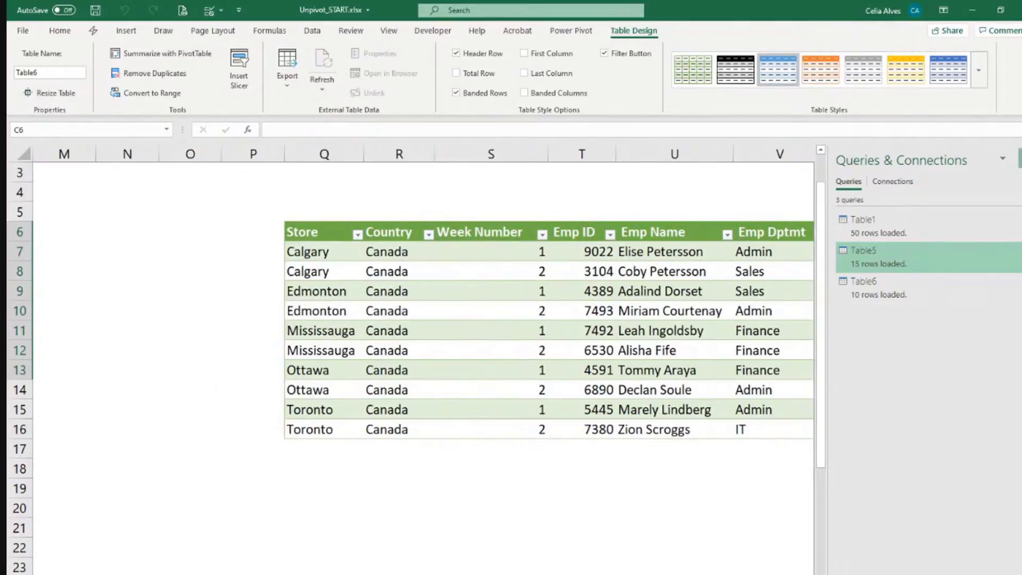
left_click(1020, 158)
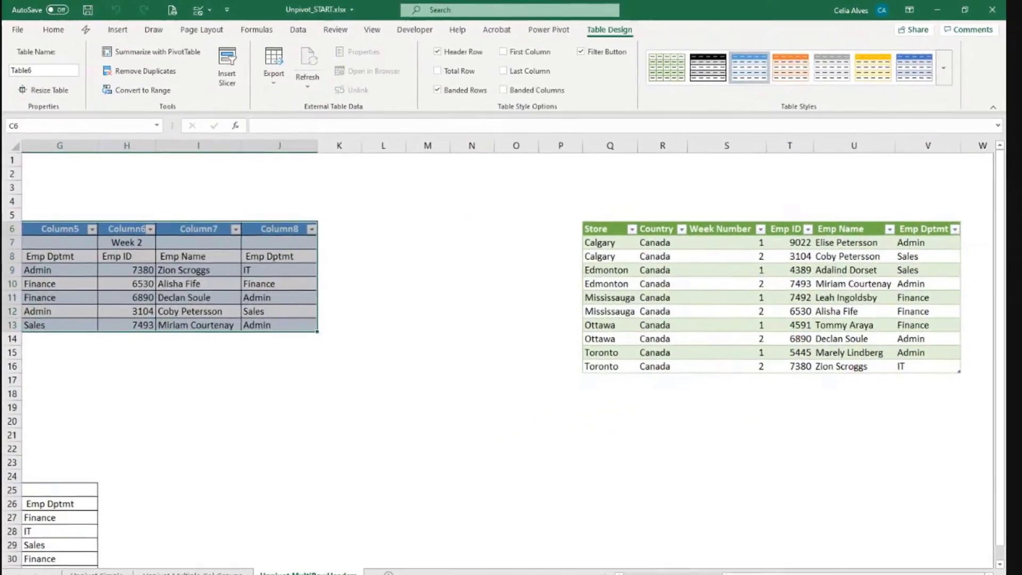
left_click_drag(737, 574, 620, 574)
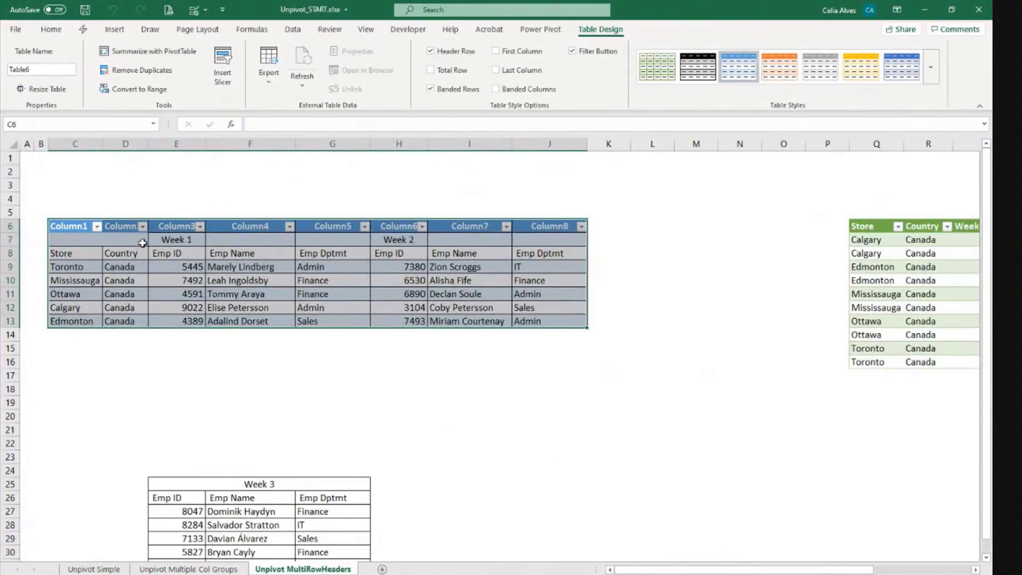
- Move the Week 3 employee block from below the source table to K7, directly beside Column8
left_click(176, 254)
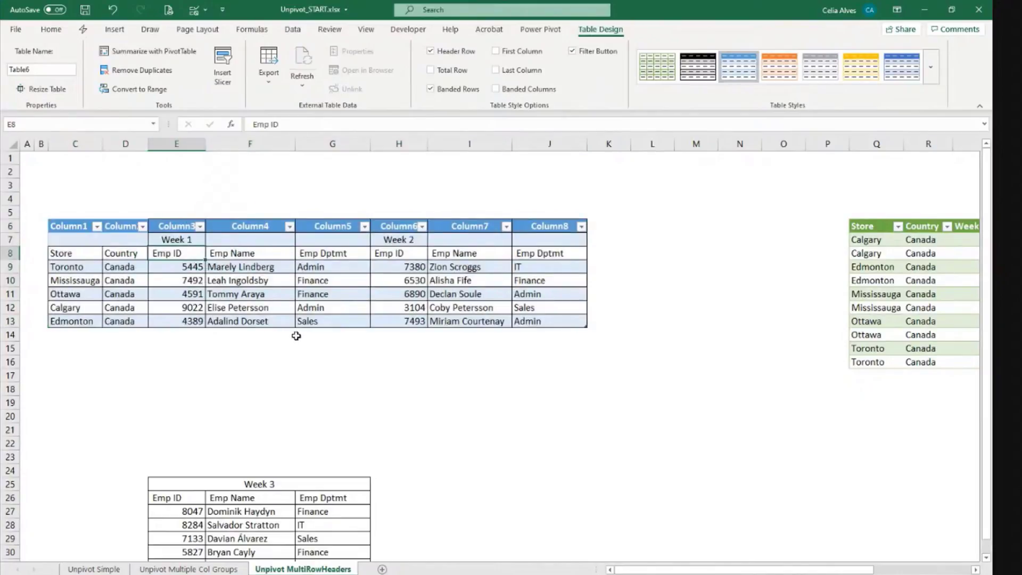
left_click_drag(176, 484, 272, 522)
left_click_drag(276, 435, 659, 200)
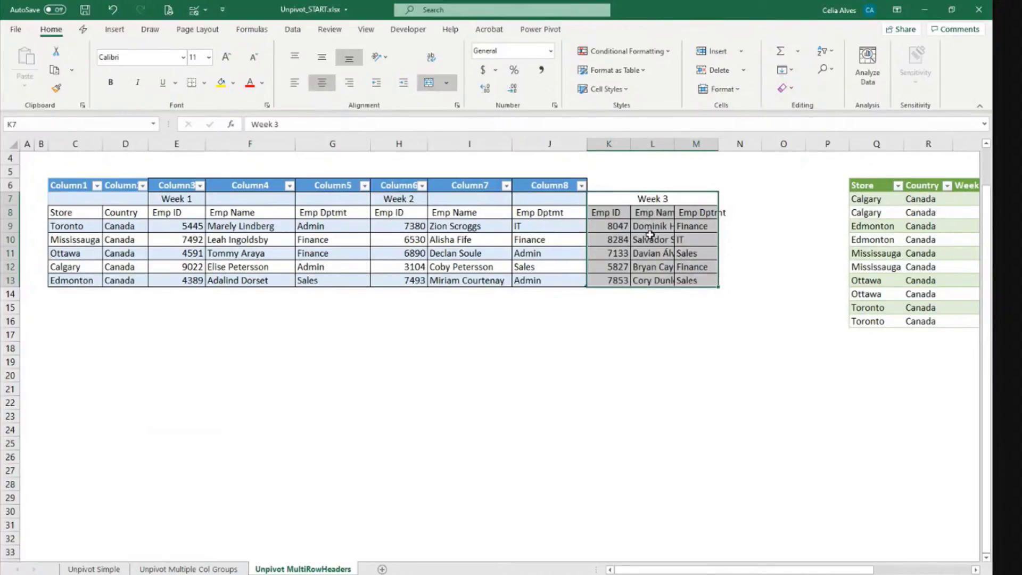
- Autofit the widths of columns K through M to the Week 3 data
left_click_drag(609, 144, 694, 144)
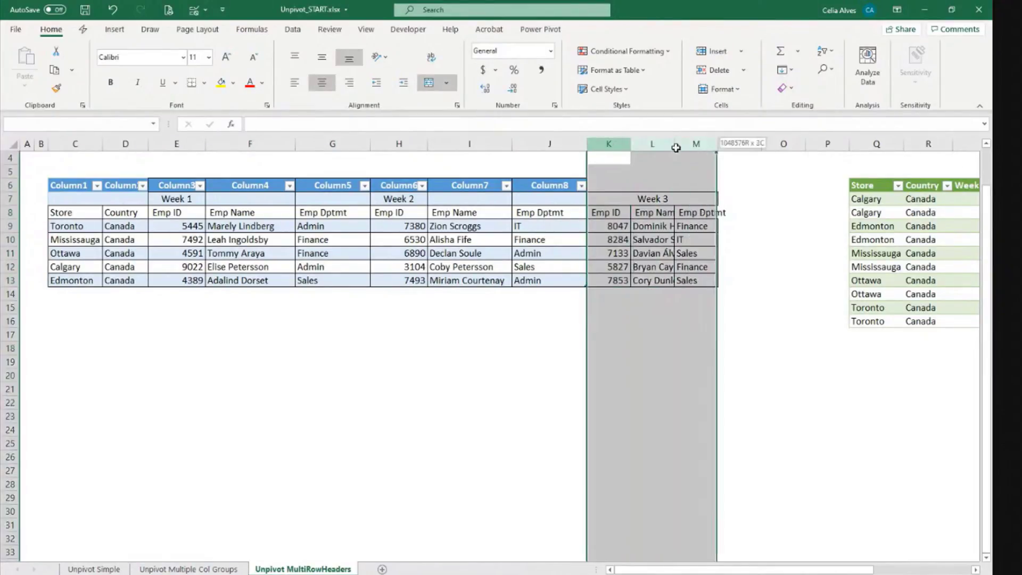
double_click(631, 144)
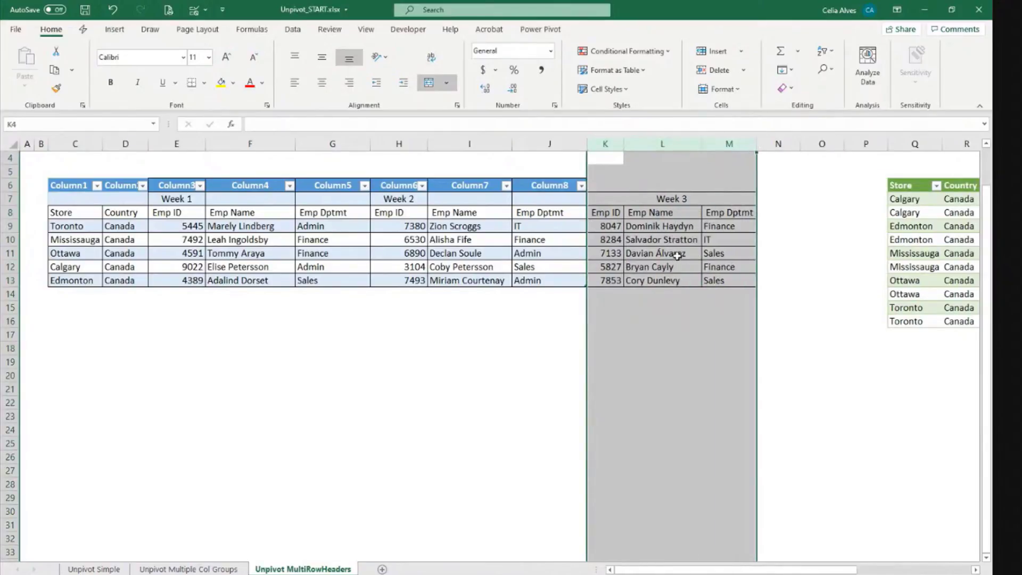
left_click(674, 253)
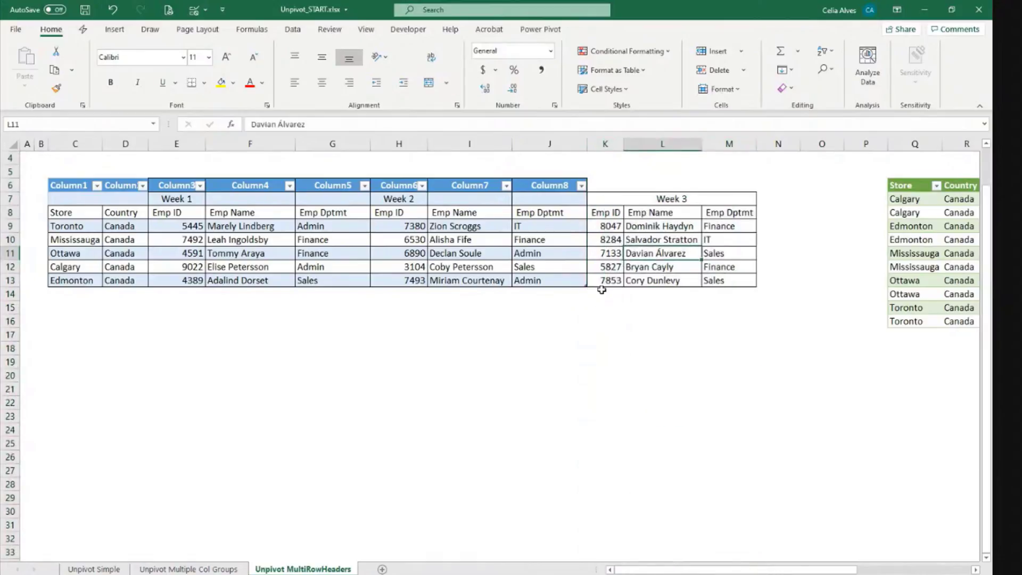
- Try to extend the source table across the Week 3 columns through M13
left_click_drag(587, 286, 735, 274)
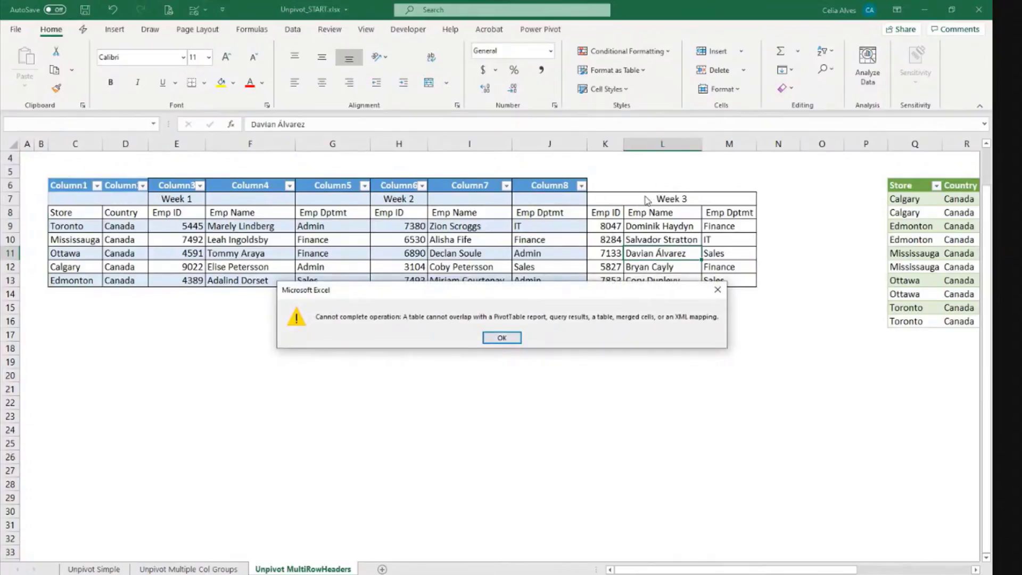
left_click(503, 339)
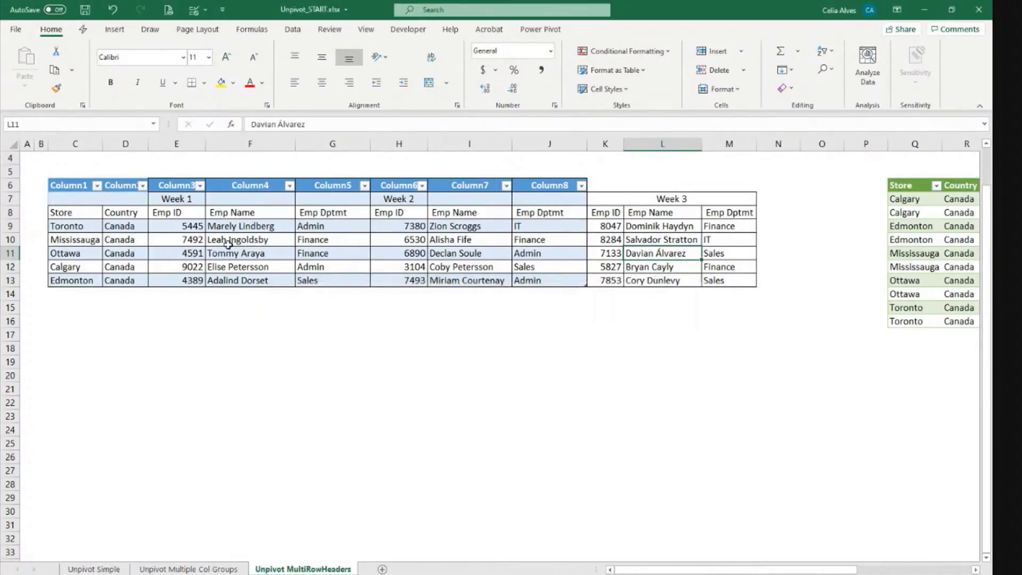
- Unmerge the Week 3 header cells K7:M7
left_click(601, 195)
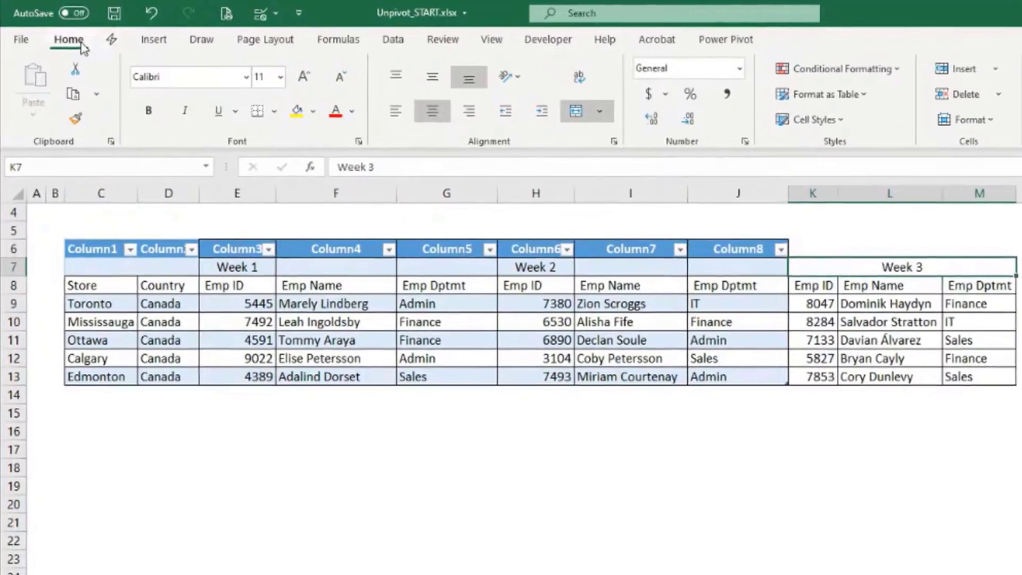
left_click(607, 111)
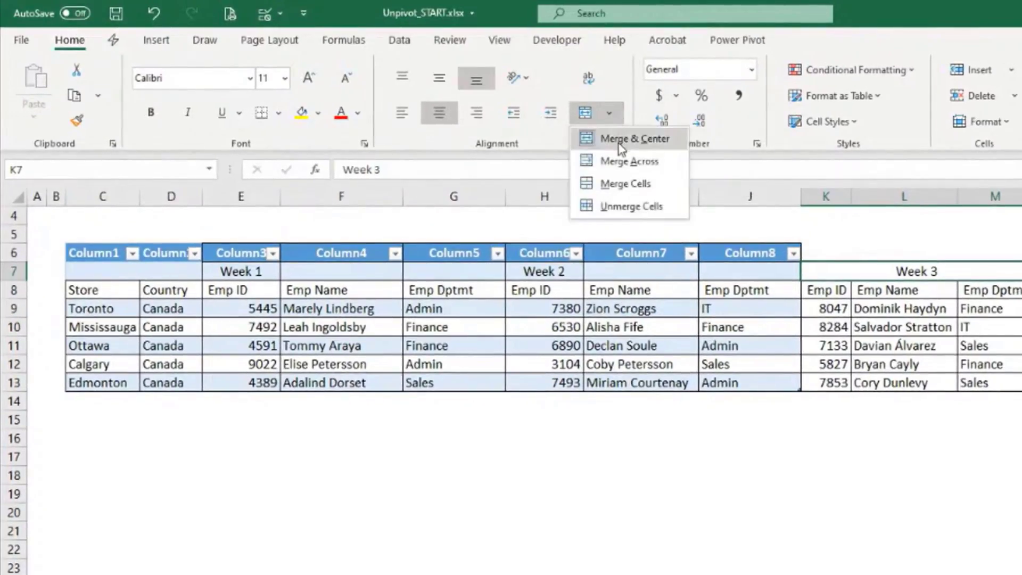
left_click(621, 139)
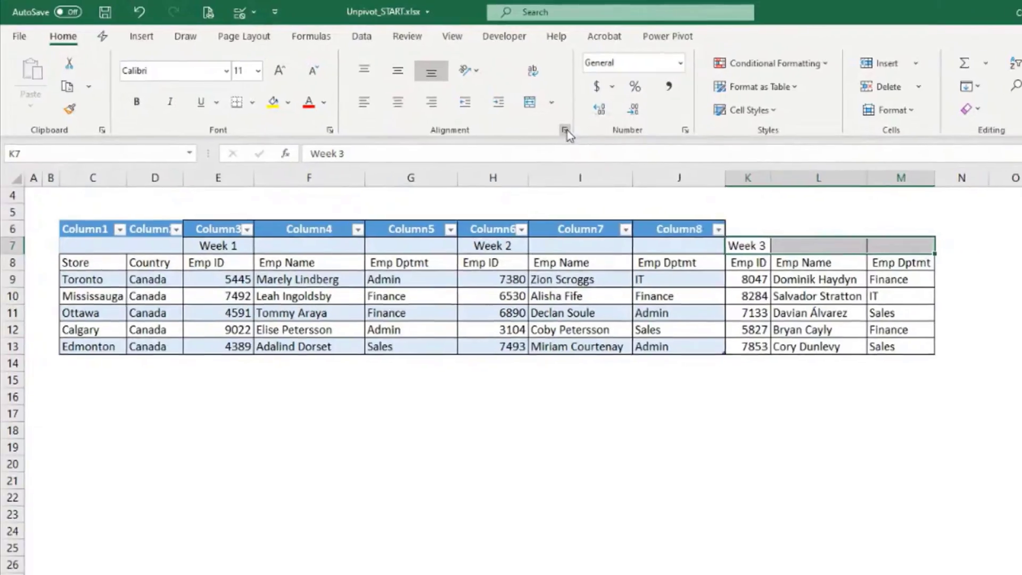
left_click(818, 430)
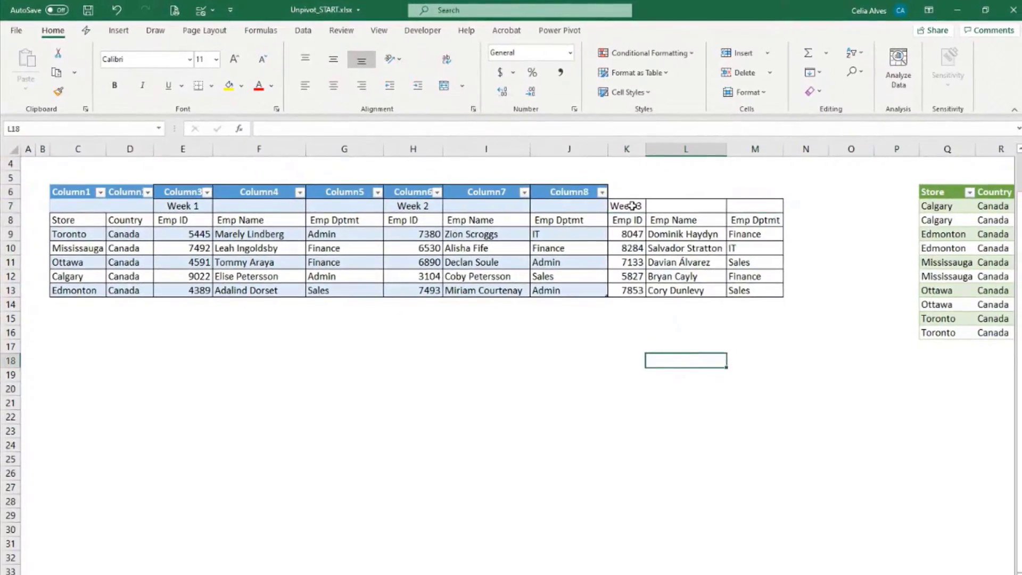
- Set the horizontal alignment of K7:M7 to Center Across Selection for the Week 3 header
left_click_drag(632, 206, 734, 205)
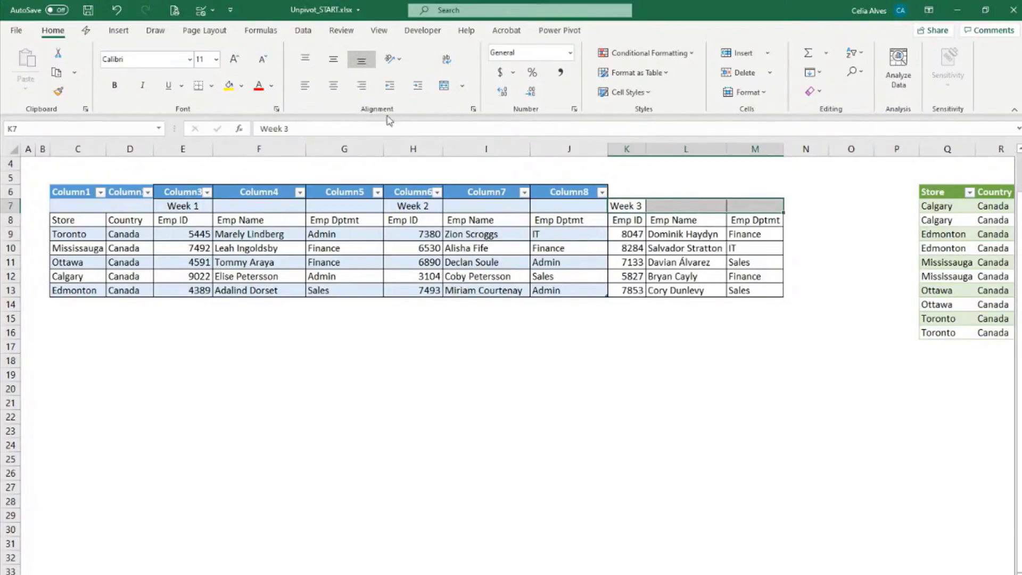
left_click(473, 109)
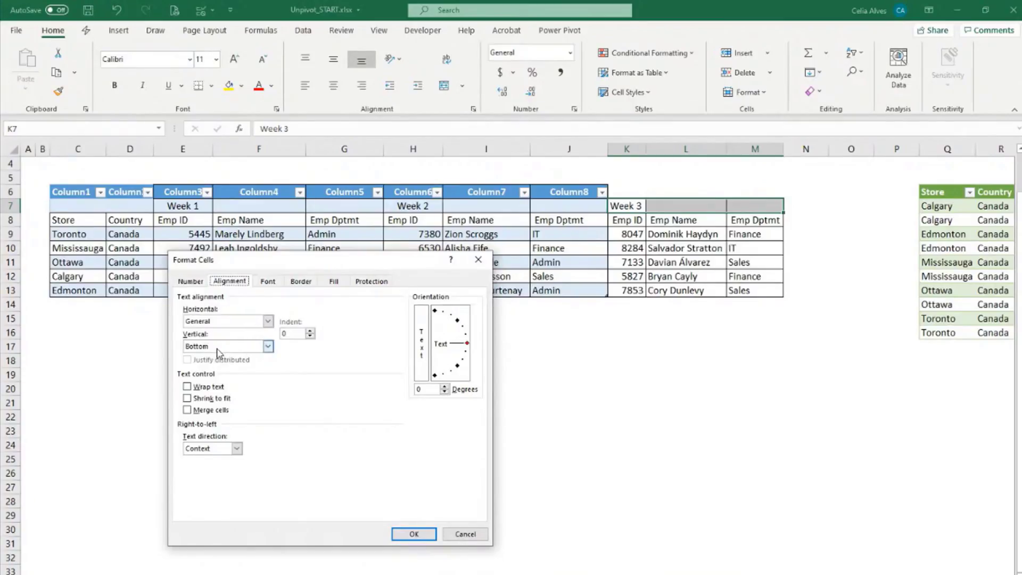
left_click(268, 322)
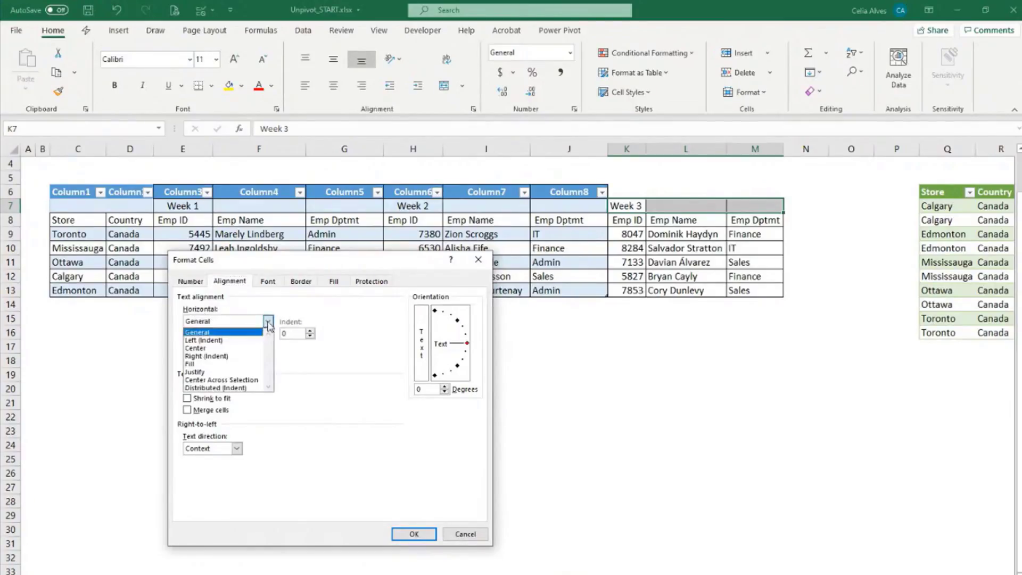
left_click(240, 380)
left_click(414, 534)
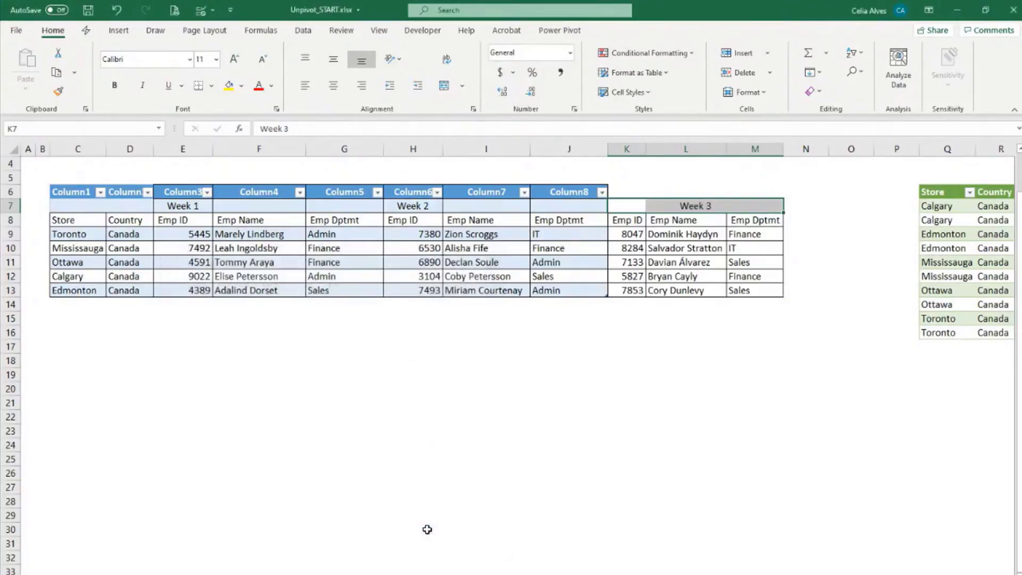
left_click(702, 347)
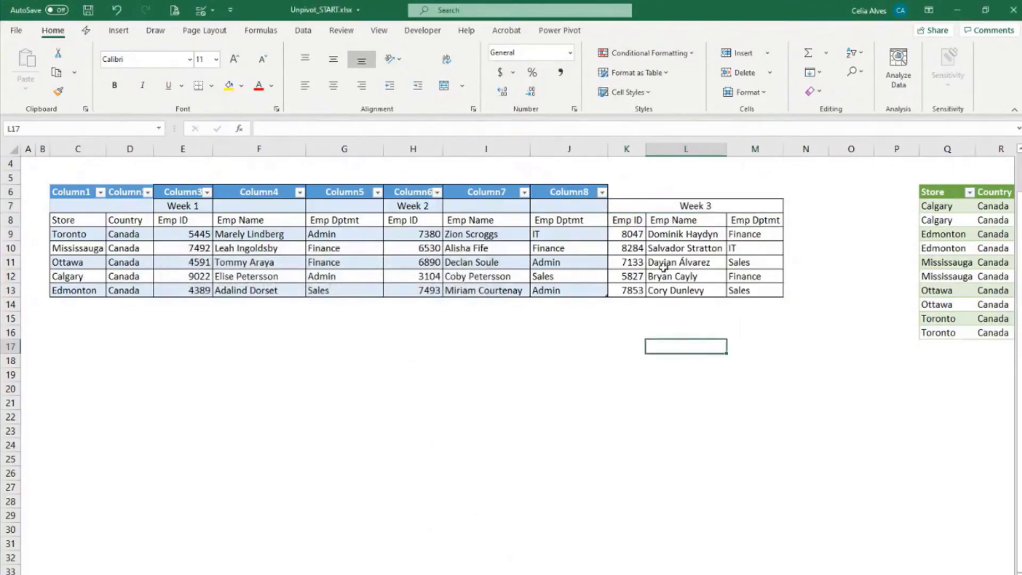
- Inspect cells K7, L7 and M7 individually to check which one holds the Week 3 text
left_click(631, 205)
left_click(663, 205)
left_click(768, 209)
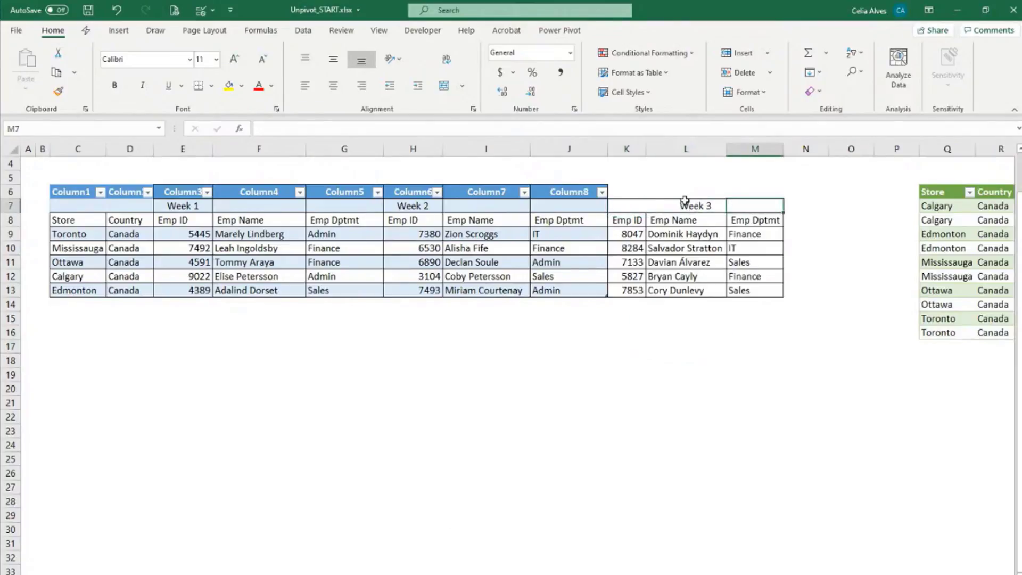
left_click(632, 204)
left_click(667, 205)
left_click(757, 206)
left_click(703, 206)
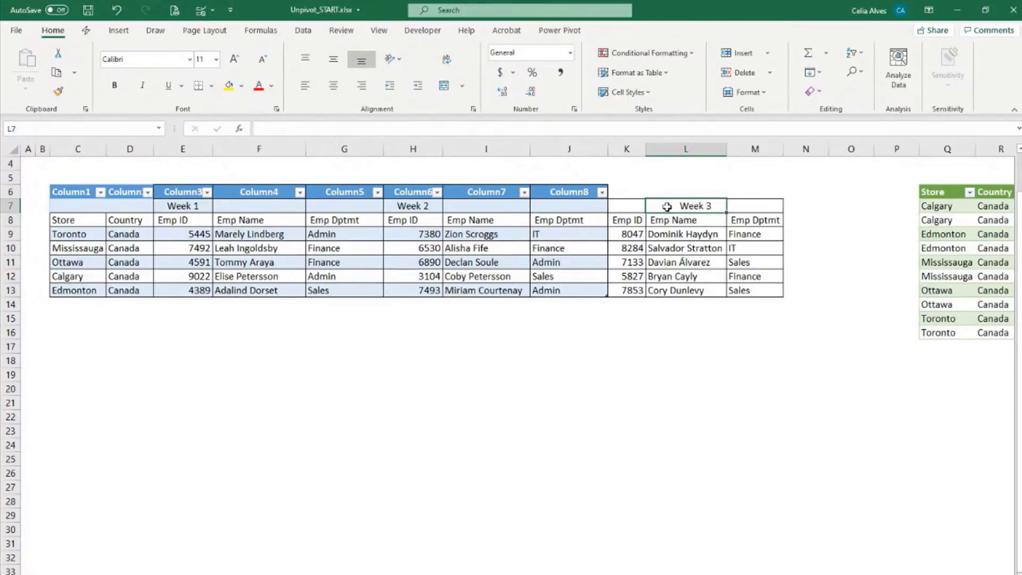
left_click(627, 208)
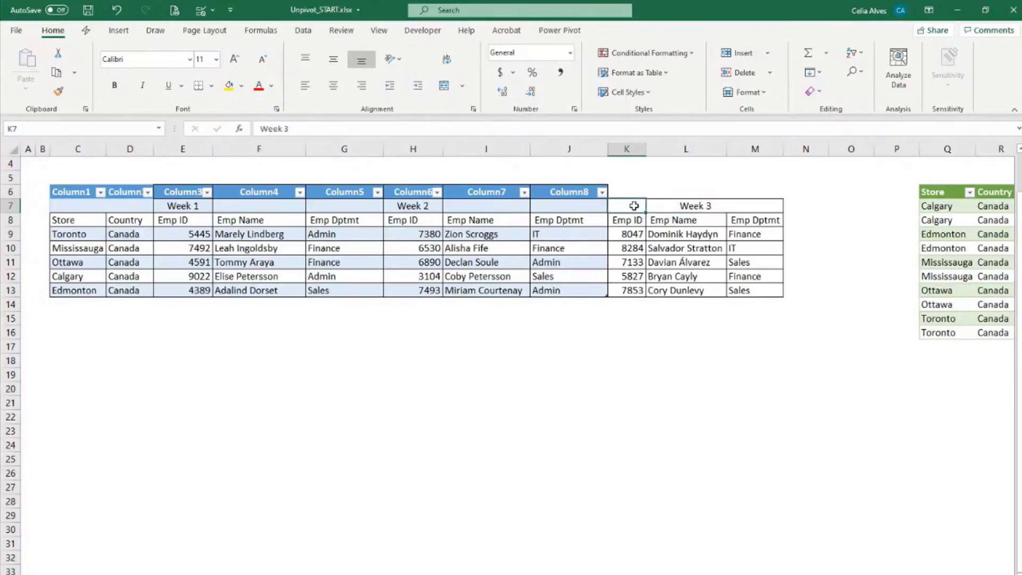
left_click_drag(633, 205, 745, 207)
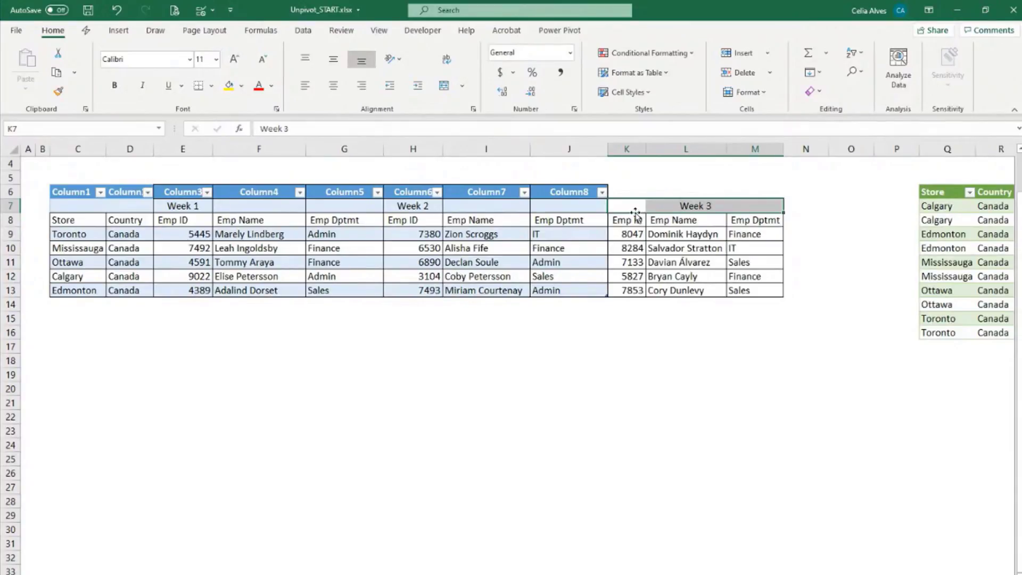
- Extend the source table to include the Week 3 columns K through M, down to row 13
left_click(701, 333)
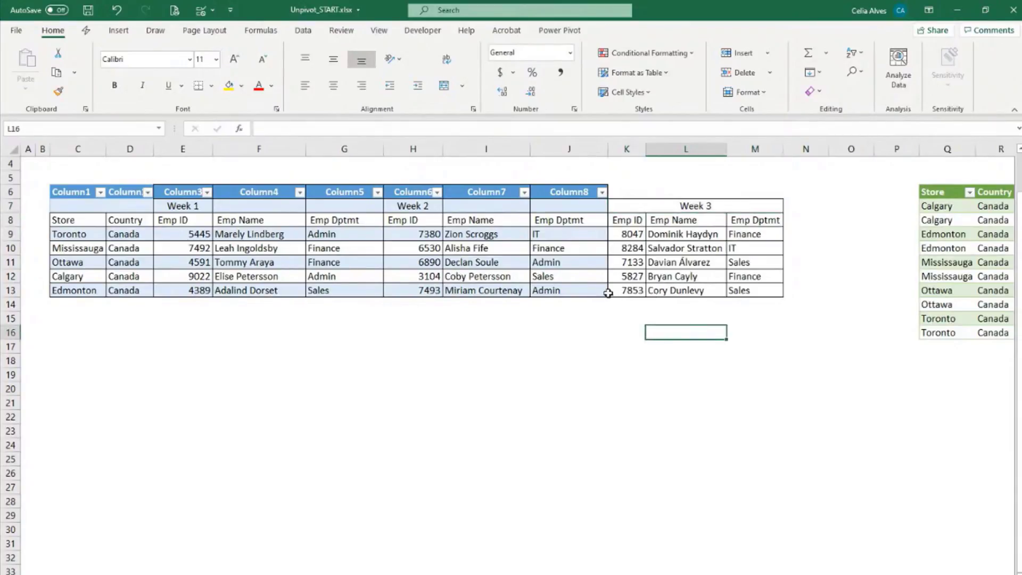
left_click_drag(606, 294, 771, 296)
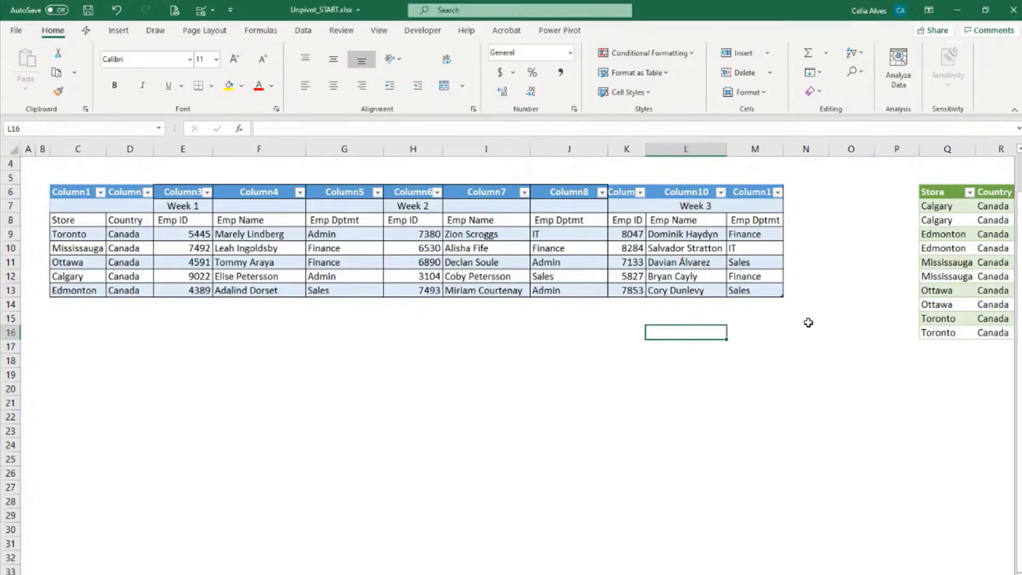
- Refresh the green unpivoted result table at Q6 so it picks up the Week 3 source data
left_click_drag(741, 574, 780, 574)
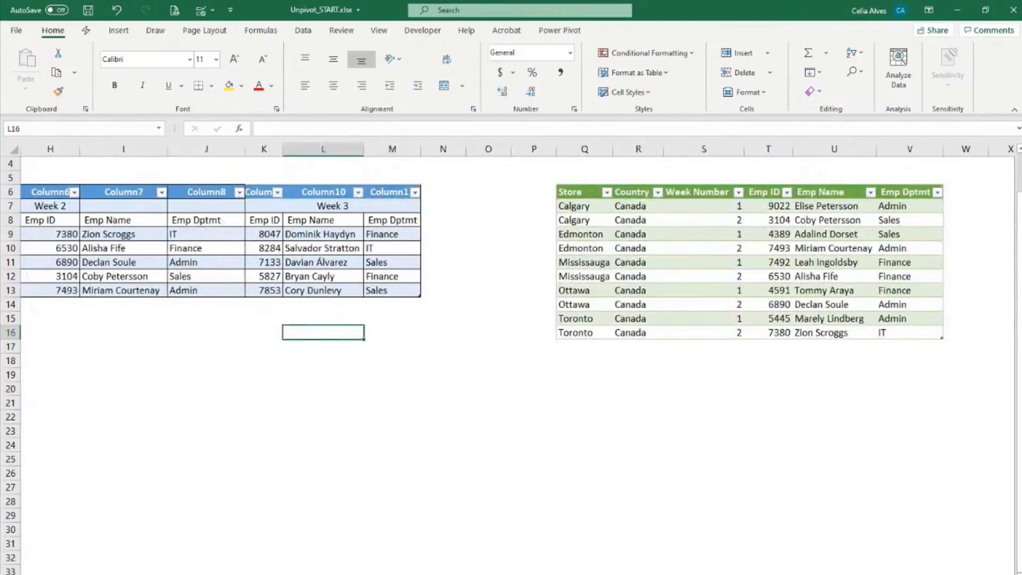
left_click(765, 279)
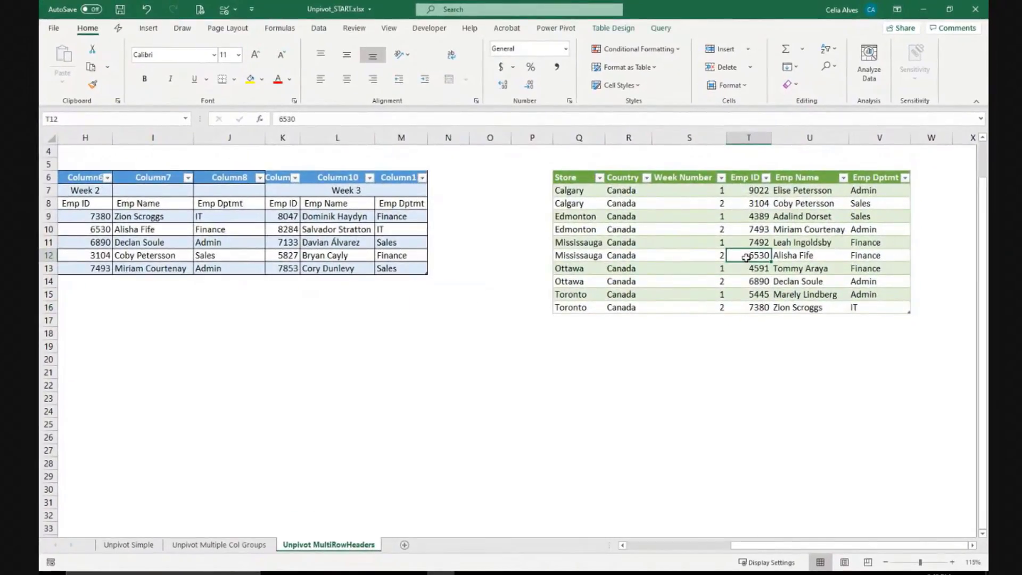
right_click(746, 257)
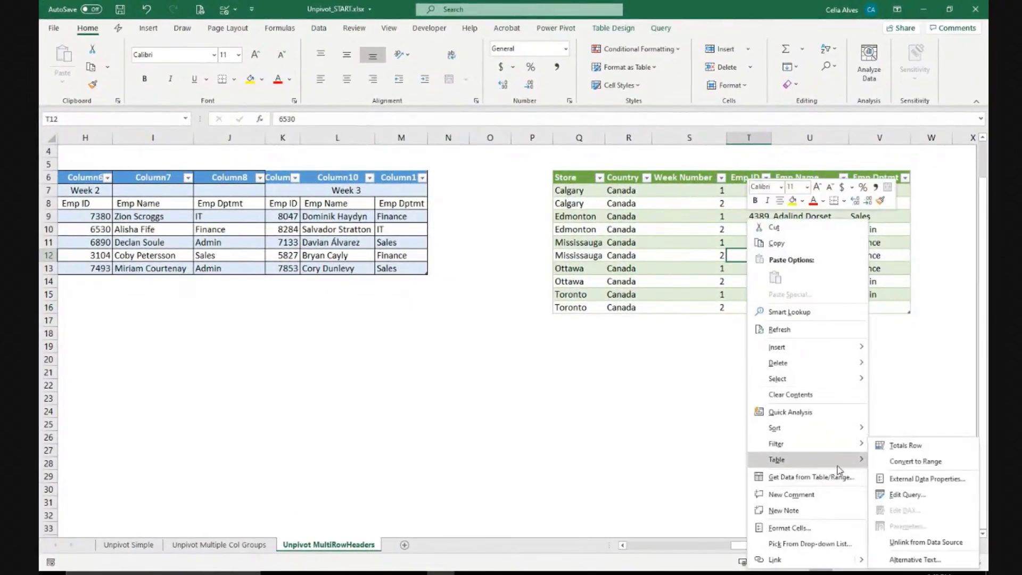
left_click(781, 330)
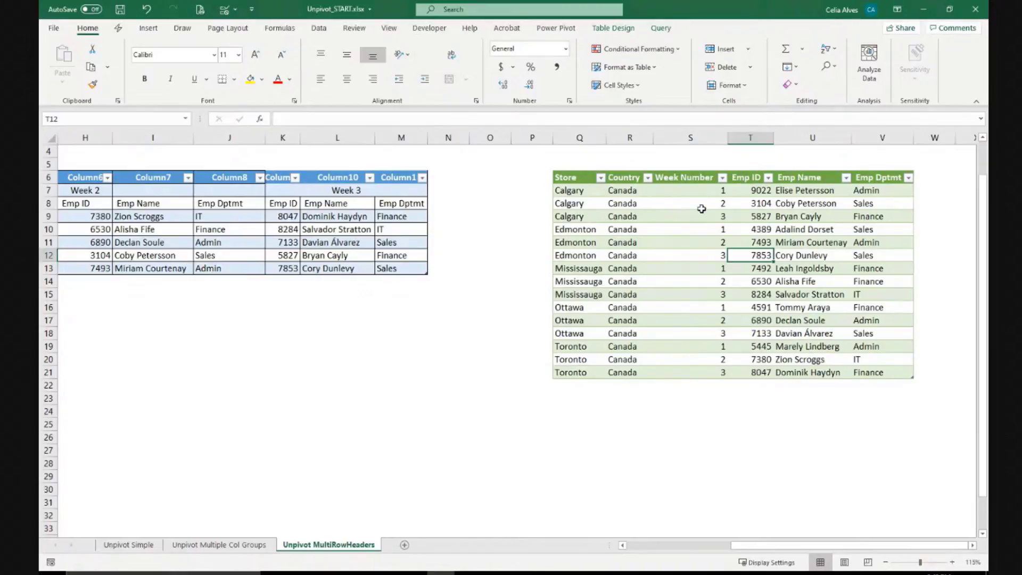
- Edit the Table6 query to sort its rows ascending by Week Number first and by Store second
right_click(702, 209)
key("Escape")
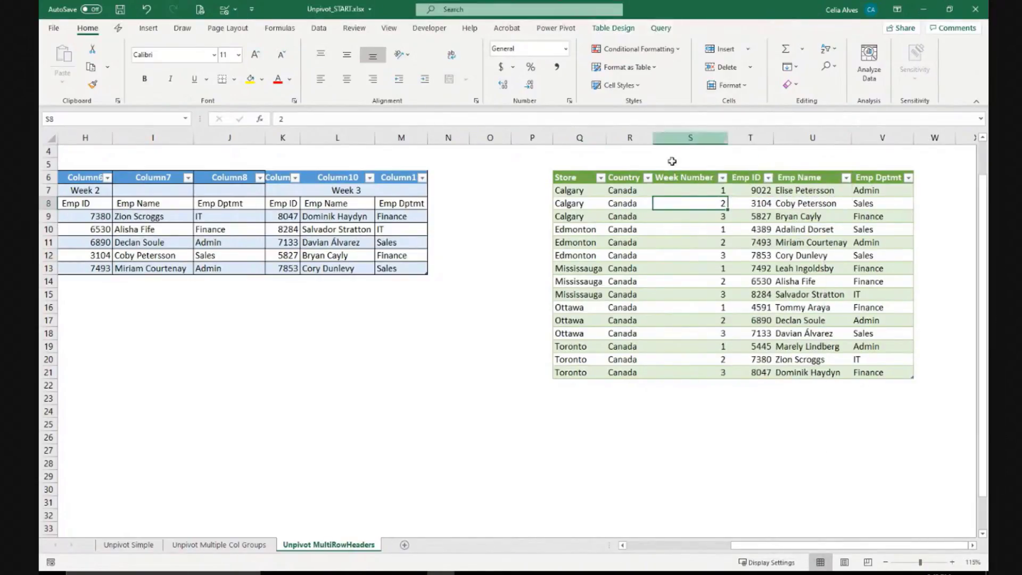
left_click(318, 29)
left_click(354, 49)
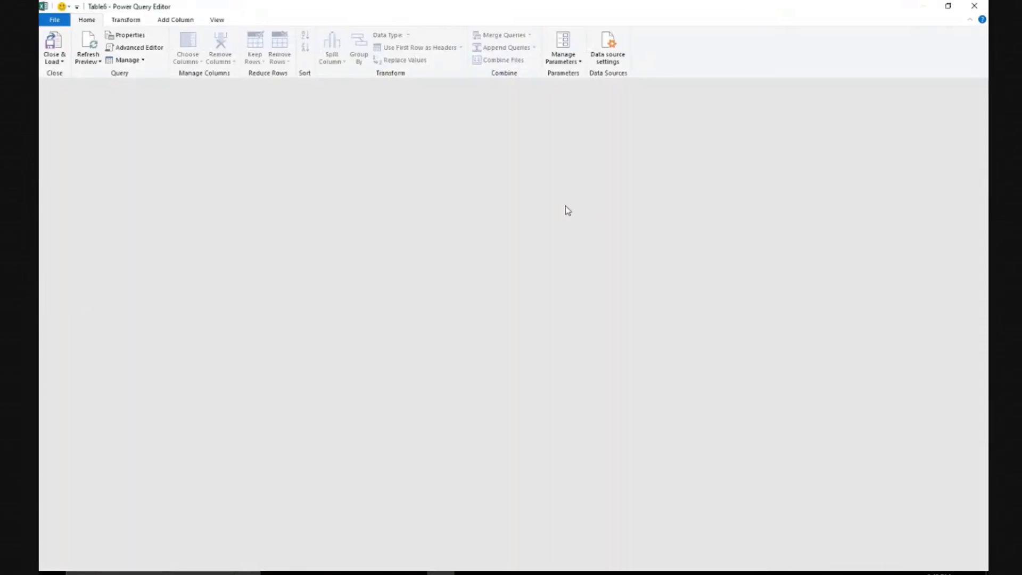
left_click(346, 109)
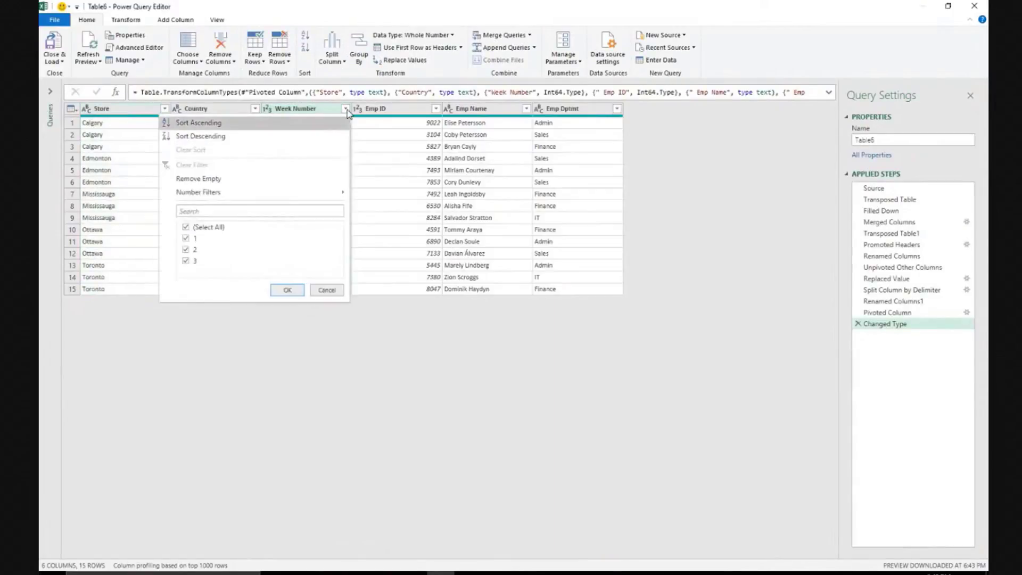
left_click(285, 123)
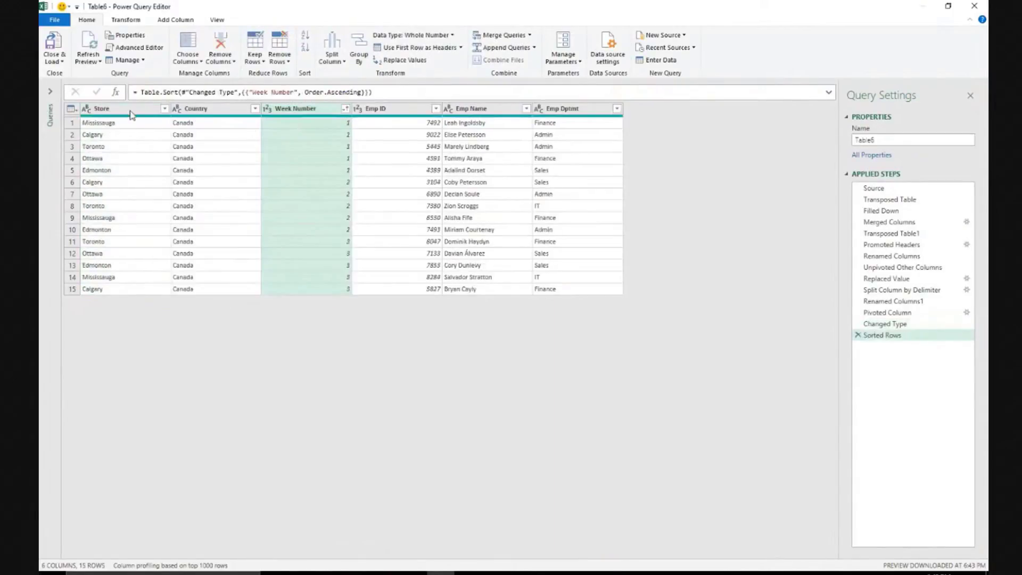
left_click(164, 109)
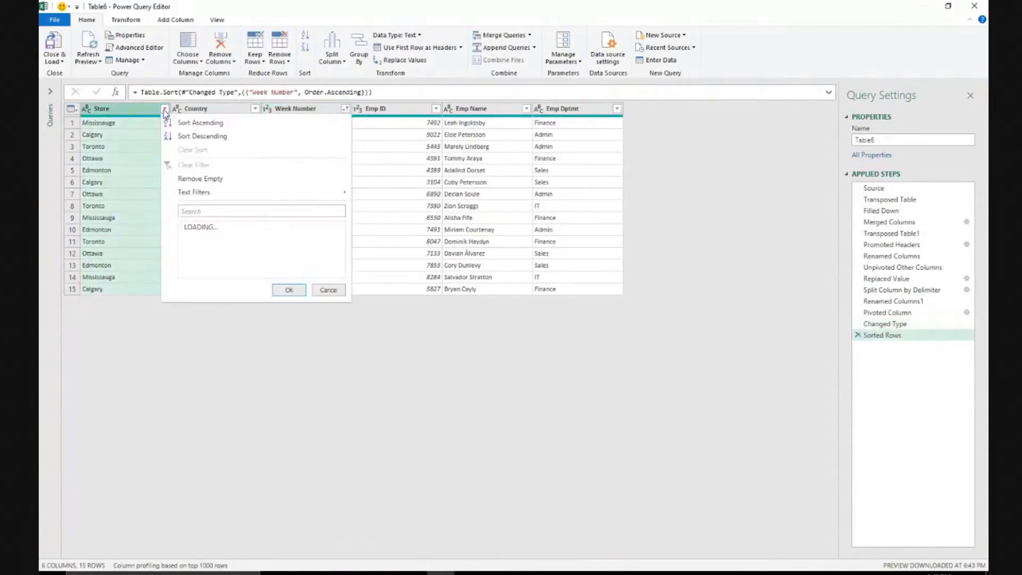
left_click(190, 123)
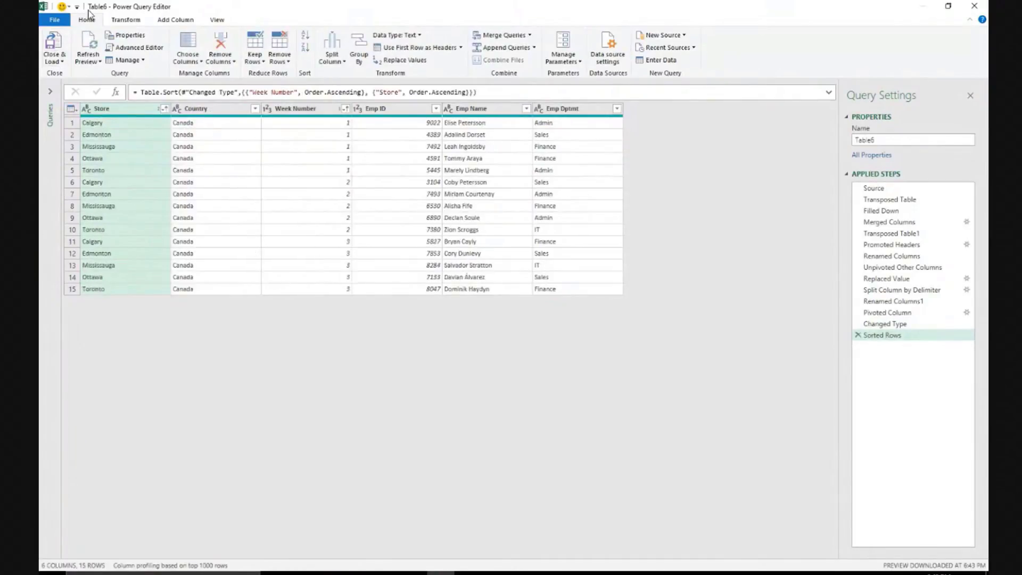
- Load the sorted Table6 query back to the worksheet and close the list of workbook queries
left_click(53, 45)
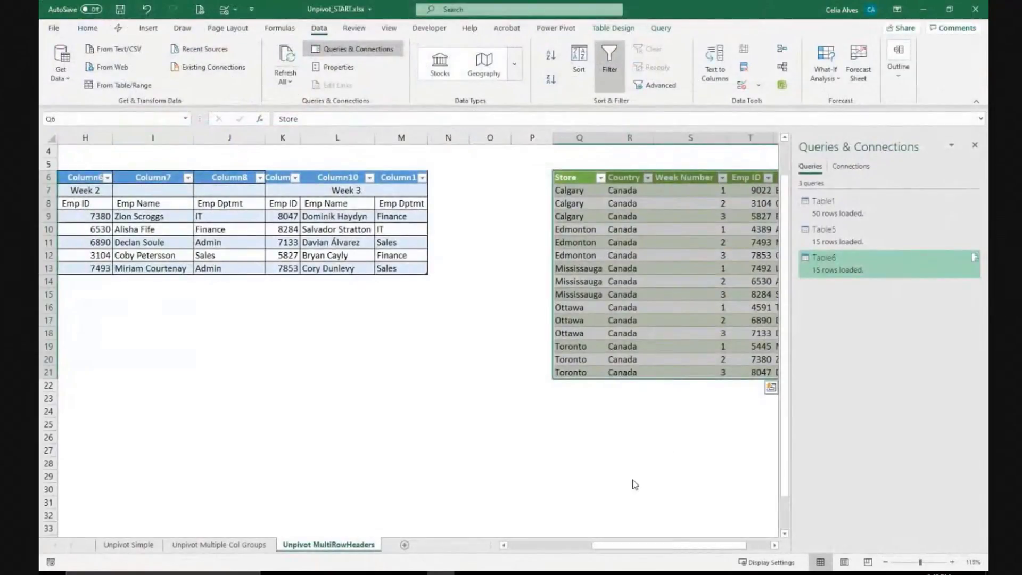
left_click_drag(680, 545, 704, 554)
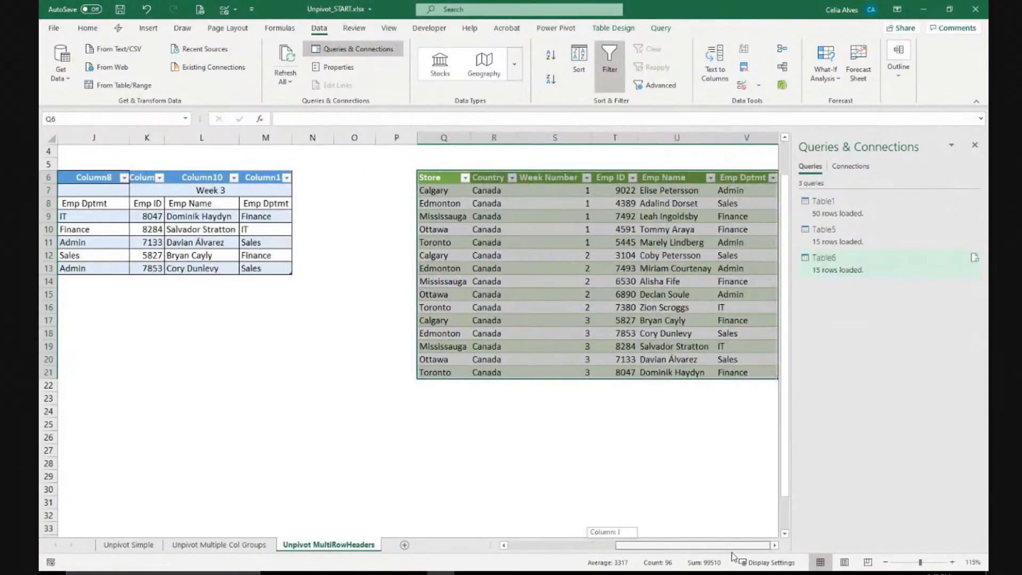
left_click(852, 264)
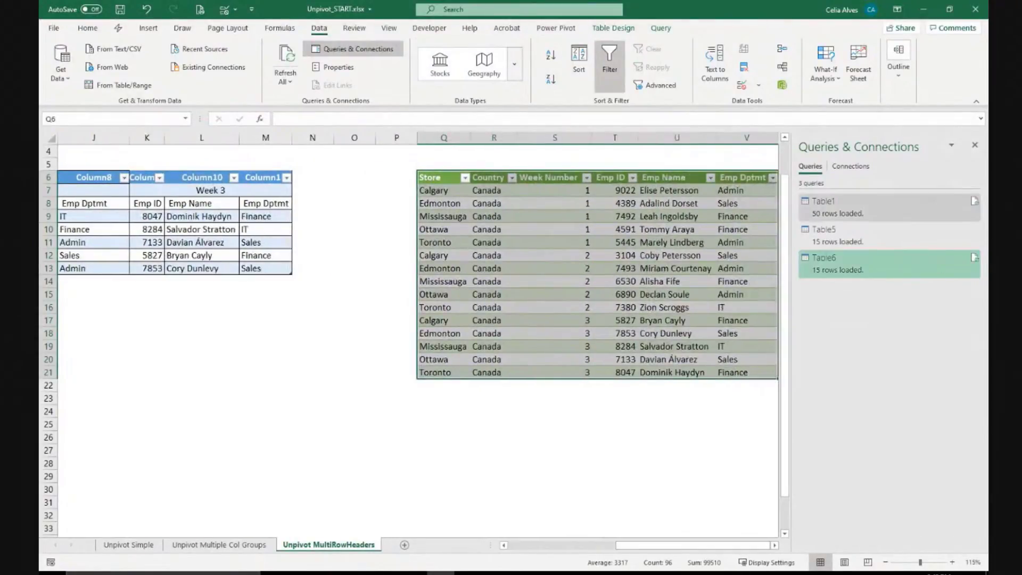
left_click(976, 146)
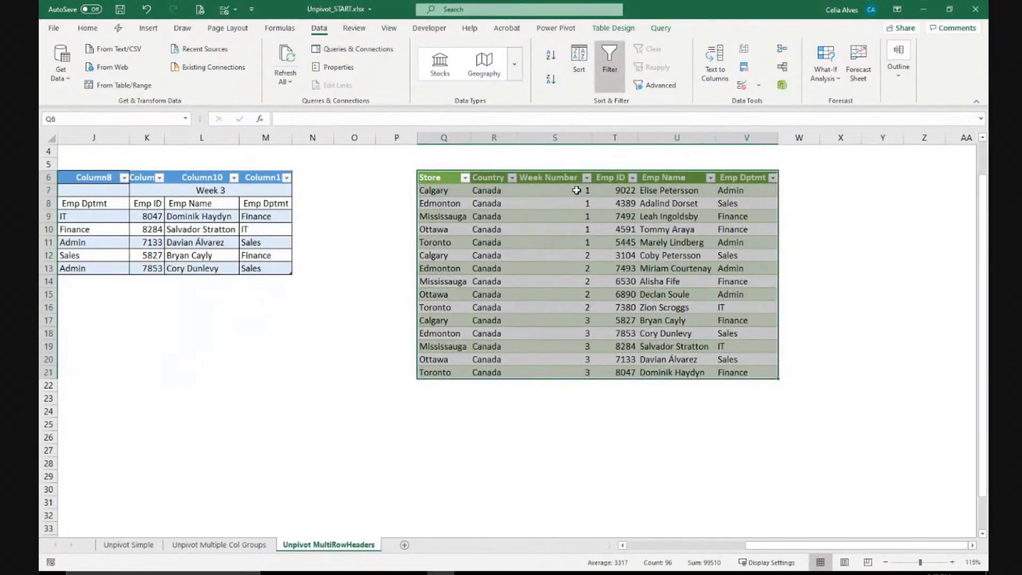
- Examine the row order of the result table in the Week Number and Store columns
left_click_drag(577, 190, 586, 373)
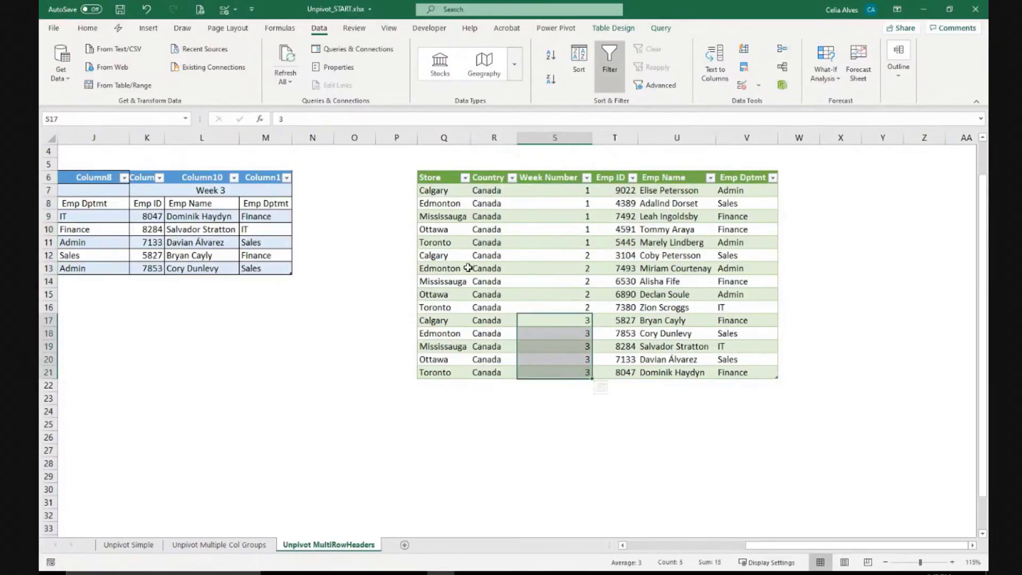
left_click(423, 192)
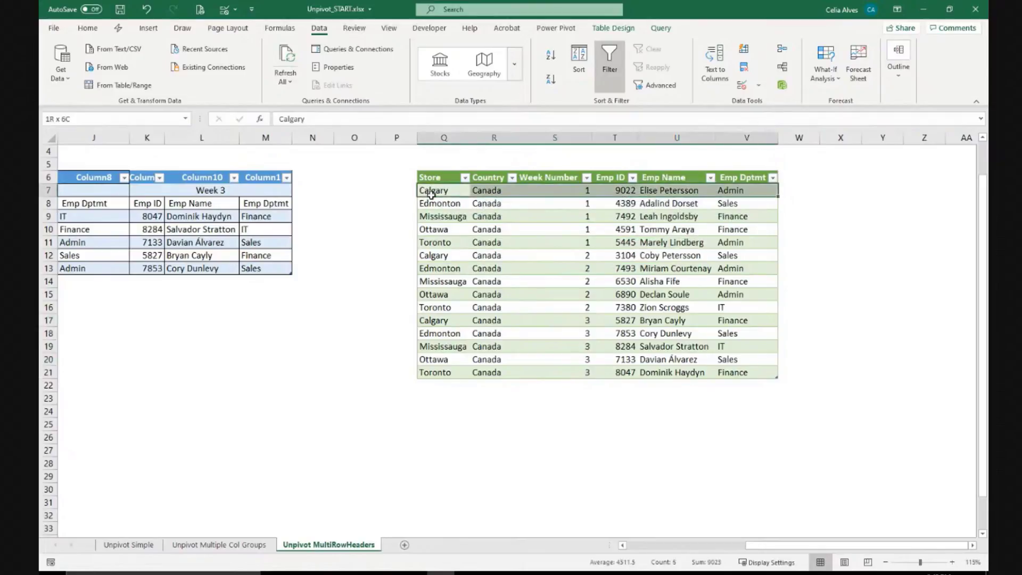
left_click_drag(434, 192, 444, 242)
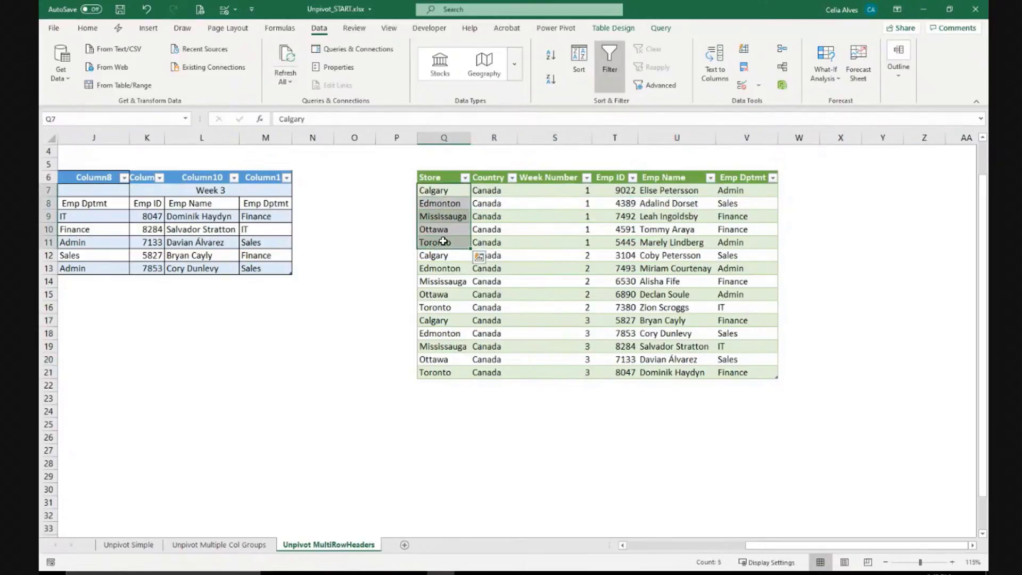